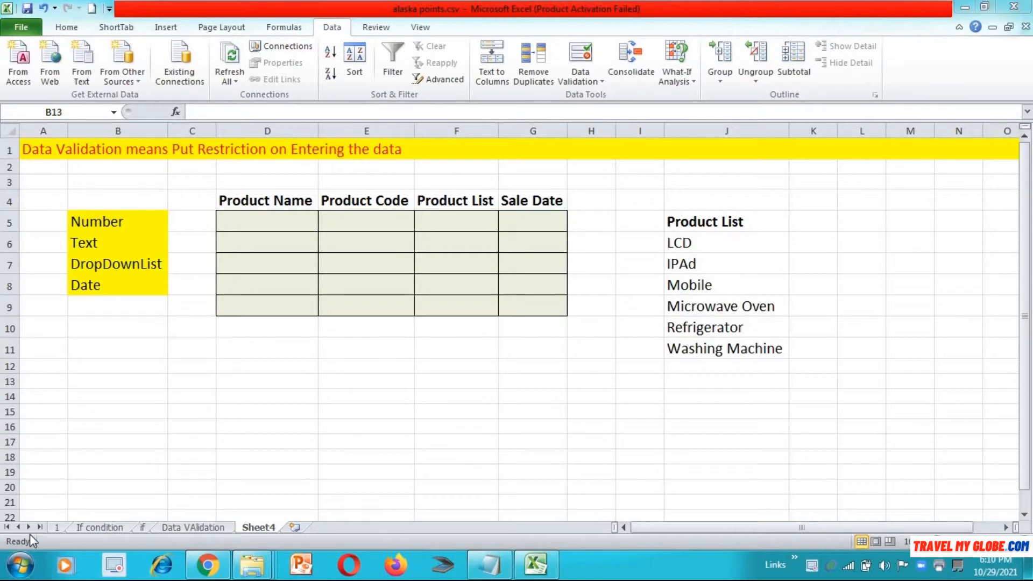
# Step: Enter 'Hi how are you', 1234 and the date 12-2-21 into cells B12 to B14
pyautogui.click(121, 363)
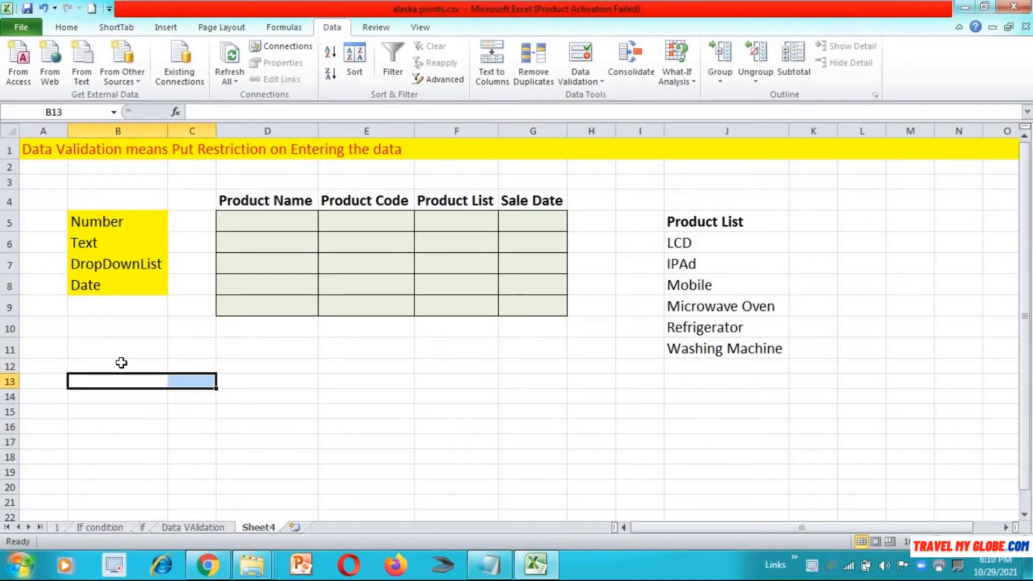
pyautogui.click(121, 362)
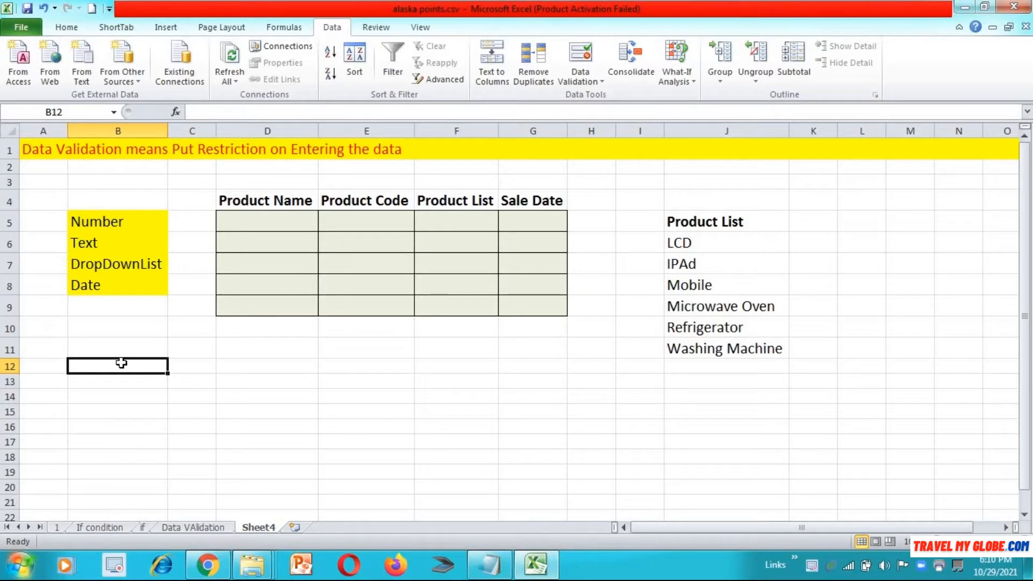
pyautogui.write('Hi')
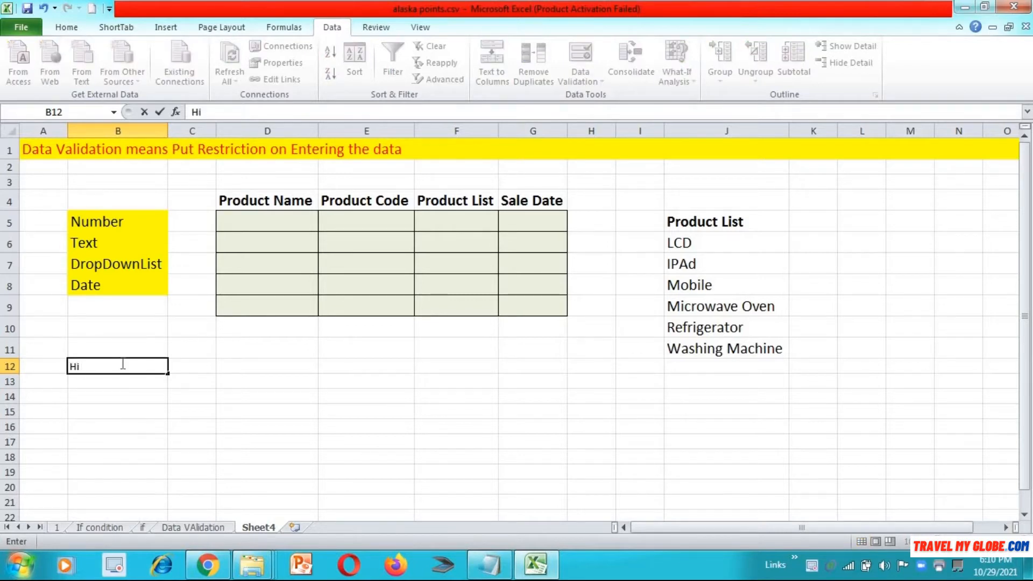
pyautogui.write(' how are you')
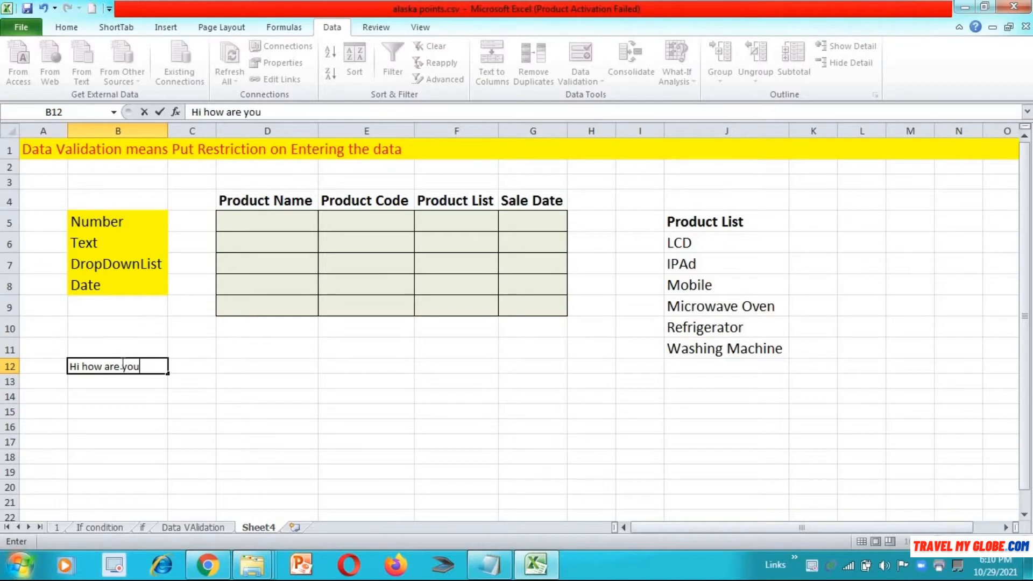
pyautogui.press('Return')
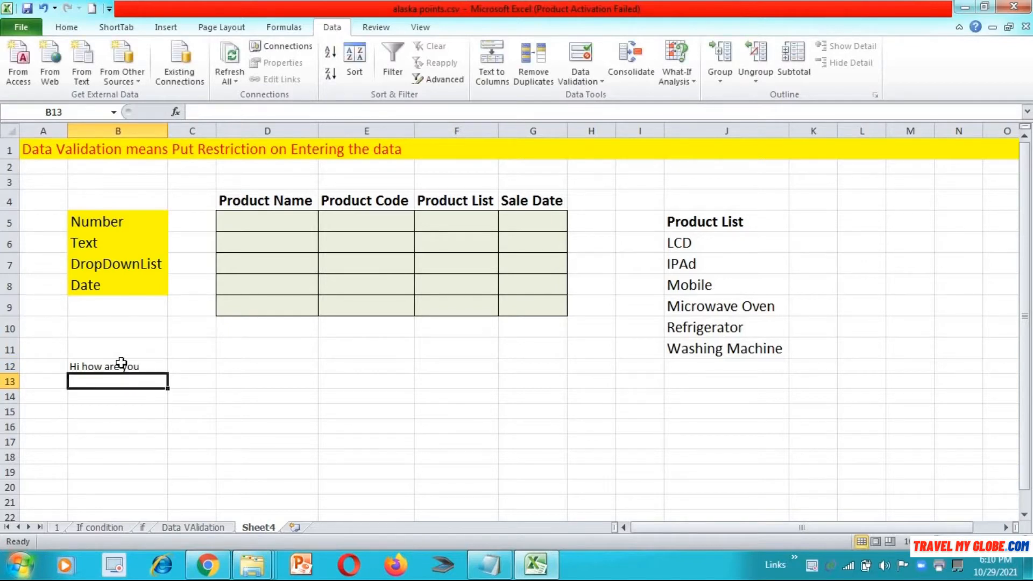
pyautogui.write('1234')
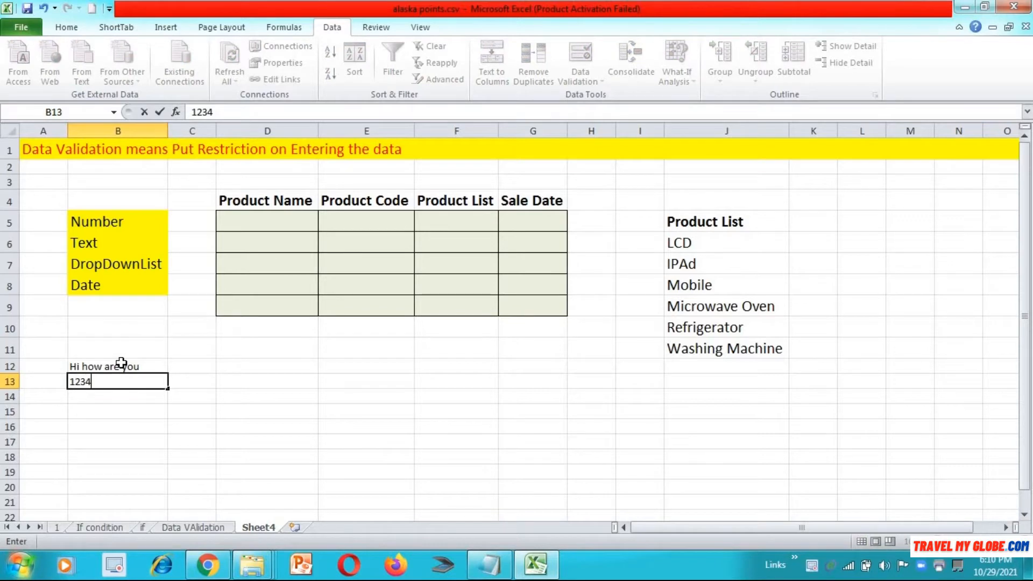
pyautogui.press('Return')
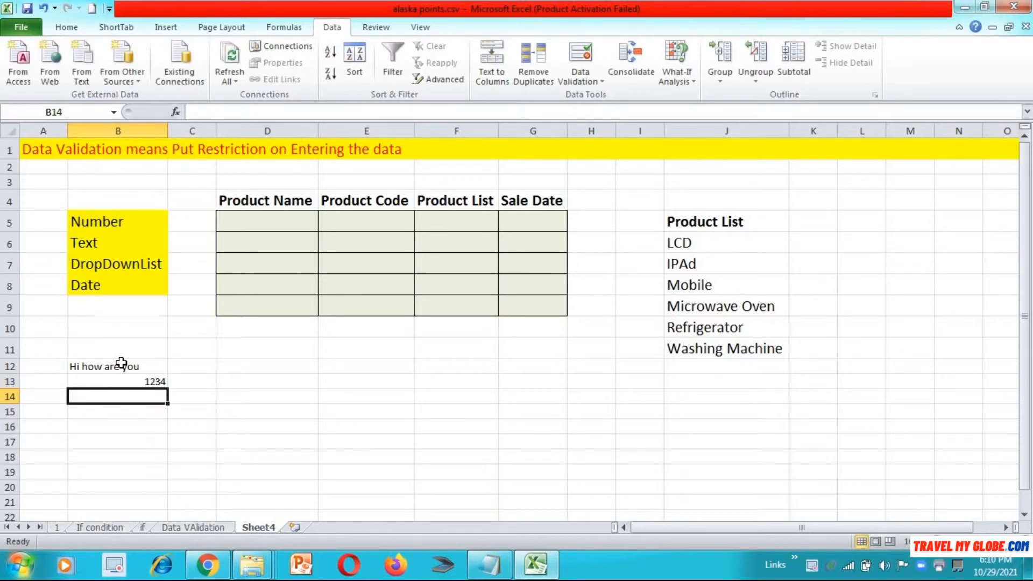
pyautogui.write('12')
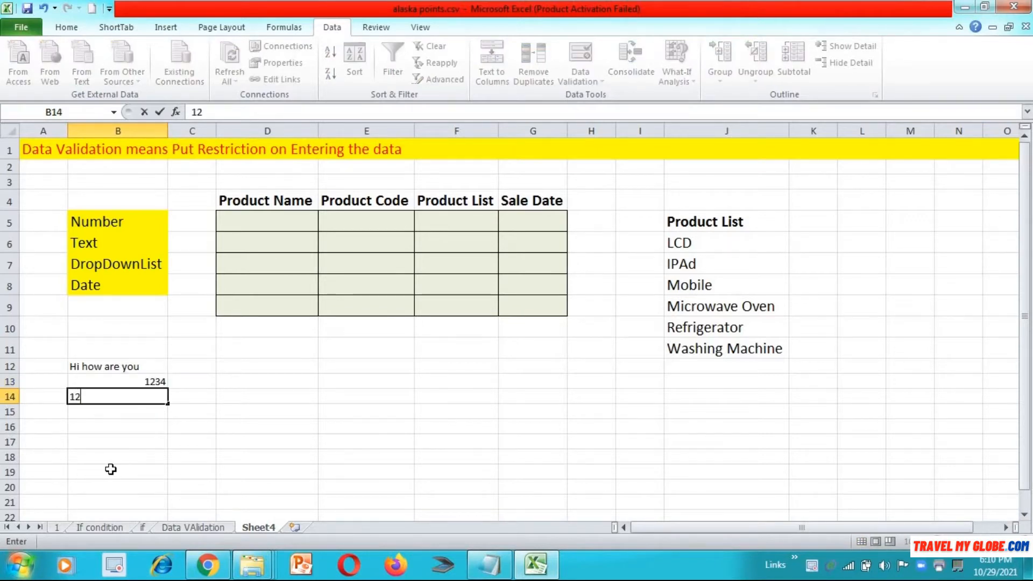
pyautogui.write('-2-21')
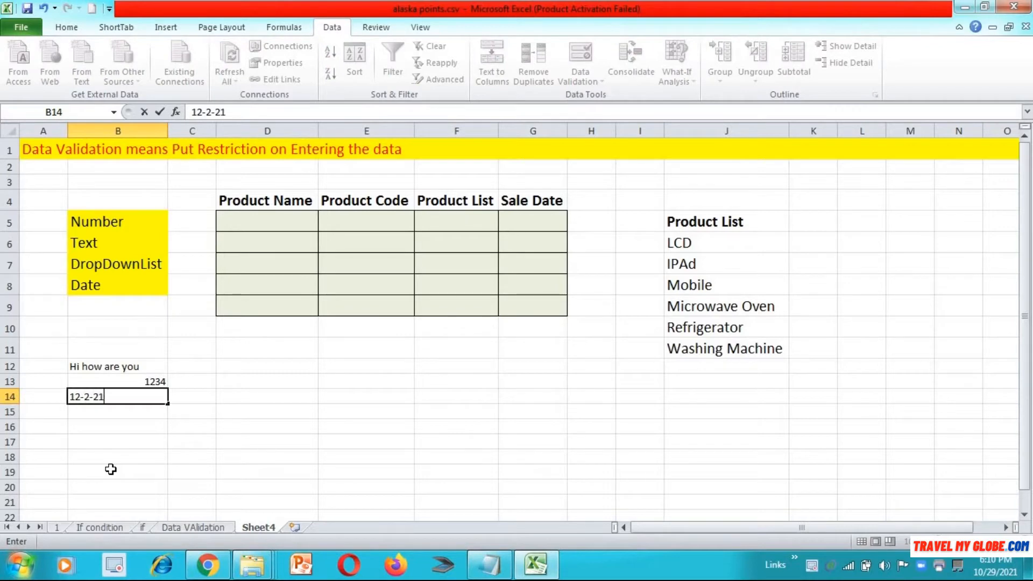
pyautogui.press('Return')
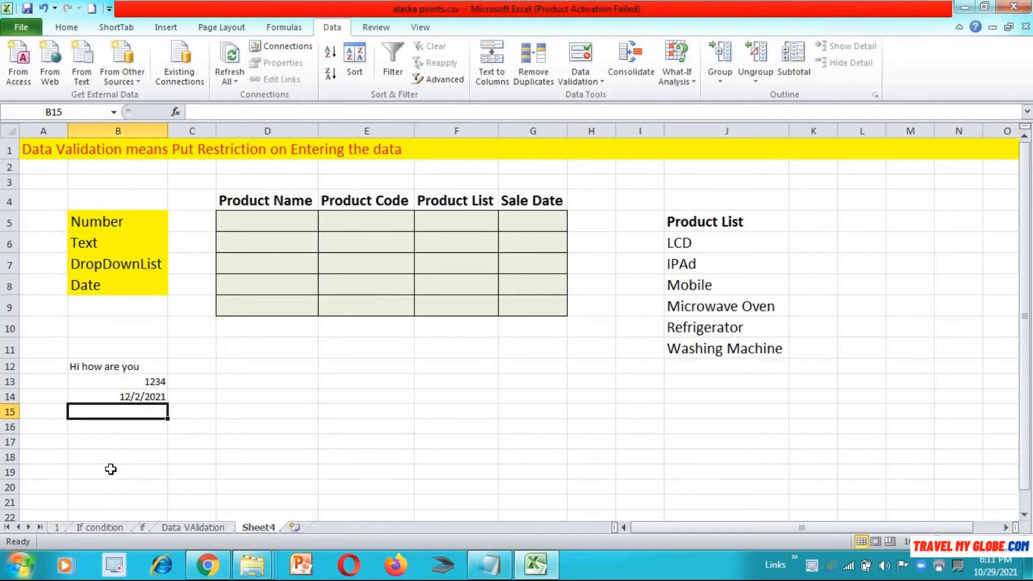
# Step: Clear the sample entries from B12:B14
pyautogui.press('Up')
pyautogui.press('Up')
pyautogui.press('Up')
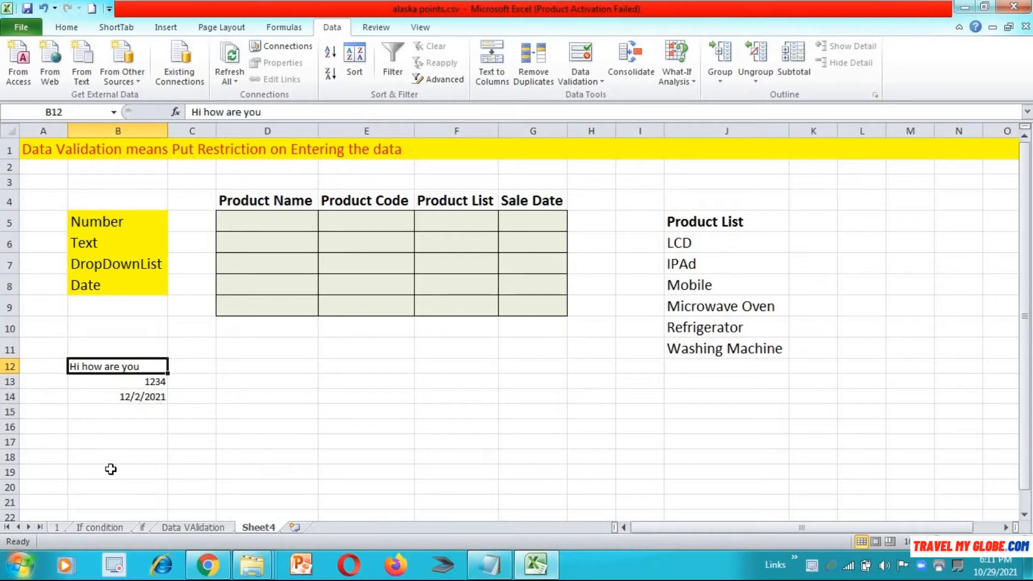
pyautogui.hotkey('shift', 'Down')
pyautogui.hotkey('shift', 'Down')
pyautogui.hotkey('shift', 'Down')
pyautogui.press('Delete')
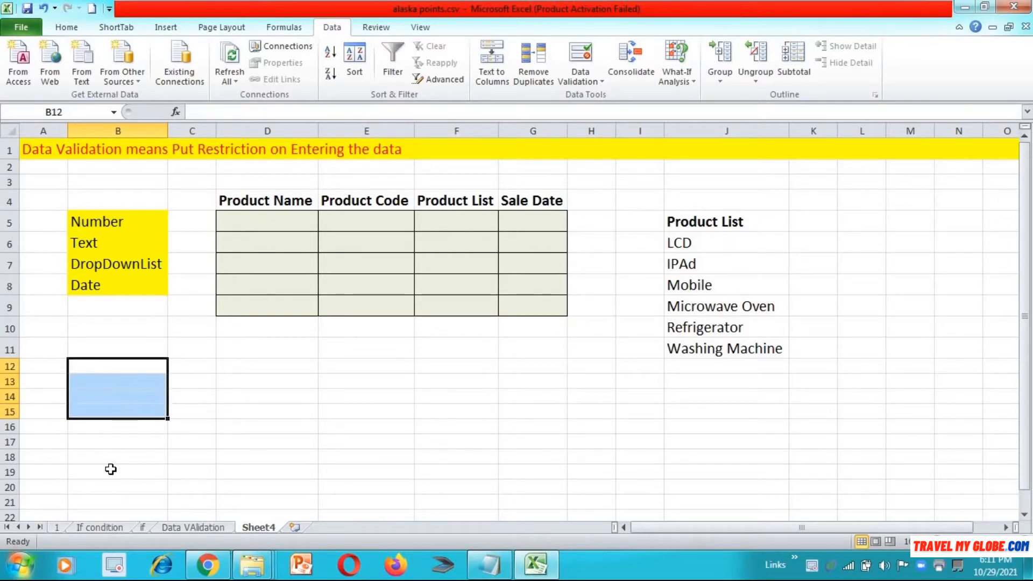
pyautogui.press('Up')
pyautogui.press('Up')
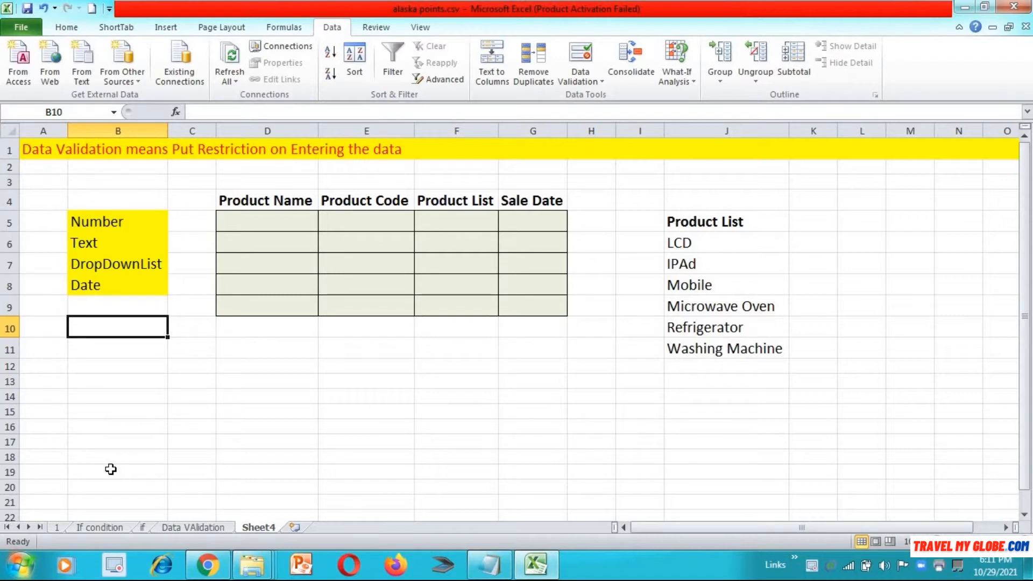
# Step: Enter a 'Password' label in B12 and a sample password in C12
pyautogui.press('Down')
pyautogui.press('Down')
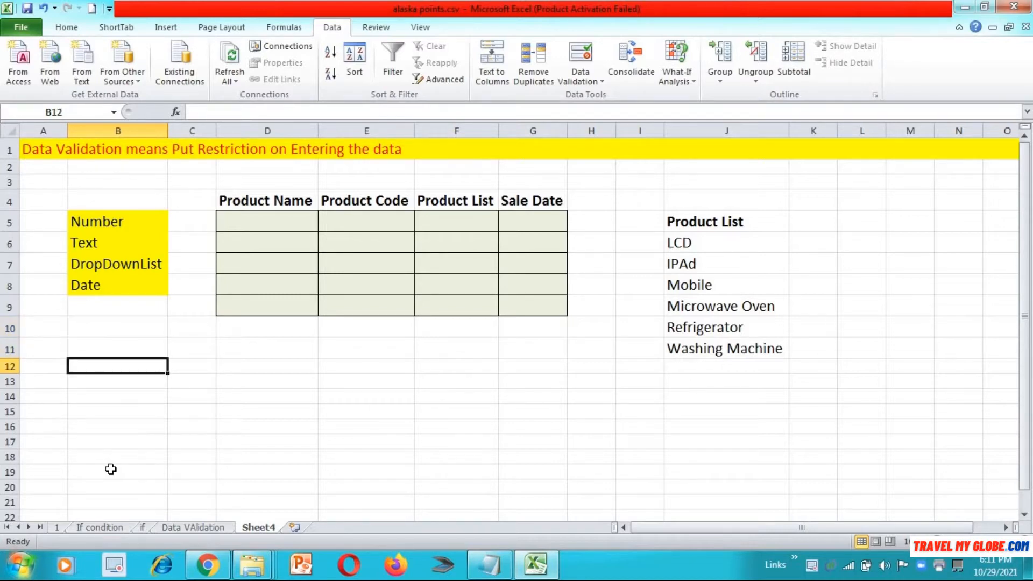
pyautogui.write('Password')
pyautogui.press('Tab')
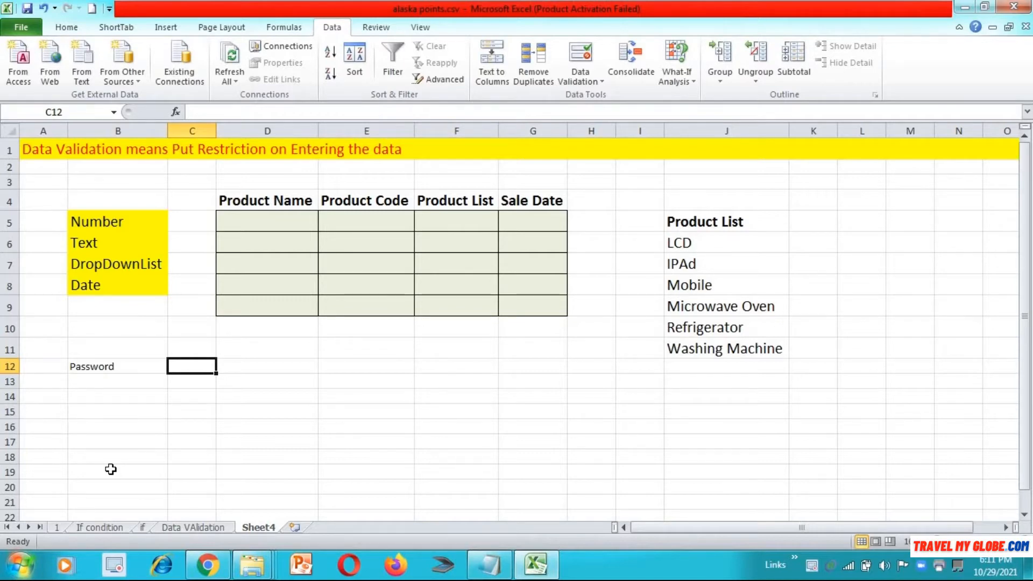
pyautogui.write('bingo')
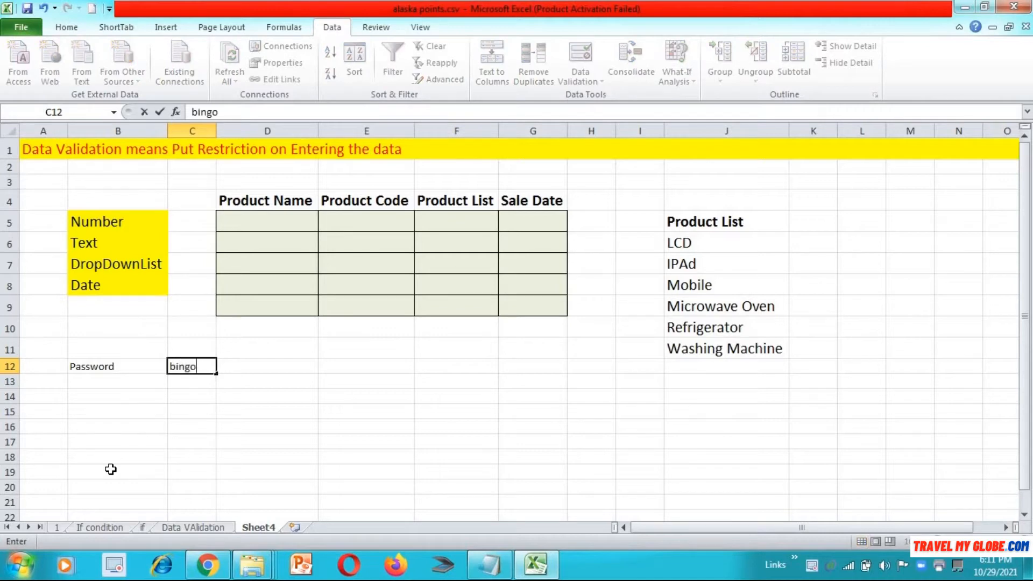
pyautogui.press('Return')
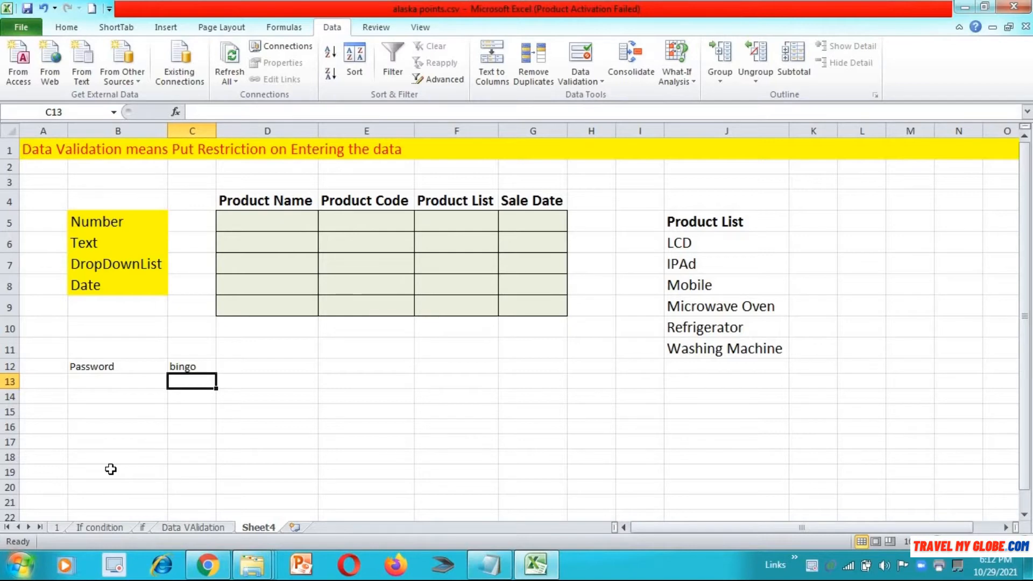
# Step: Clear the Password label and its value from B12:C12
pyautogui.press('Up')
pyautogui.press('Left')
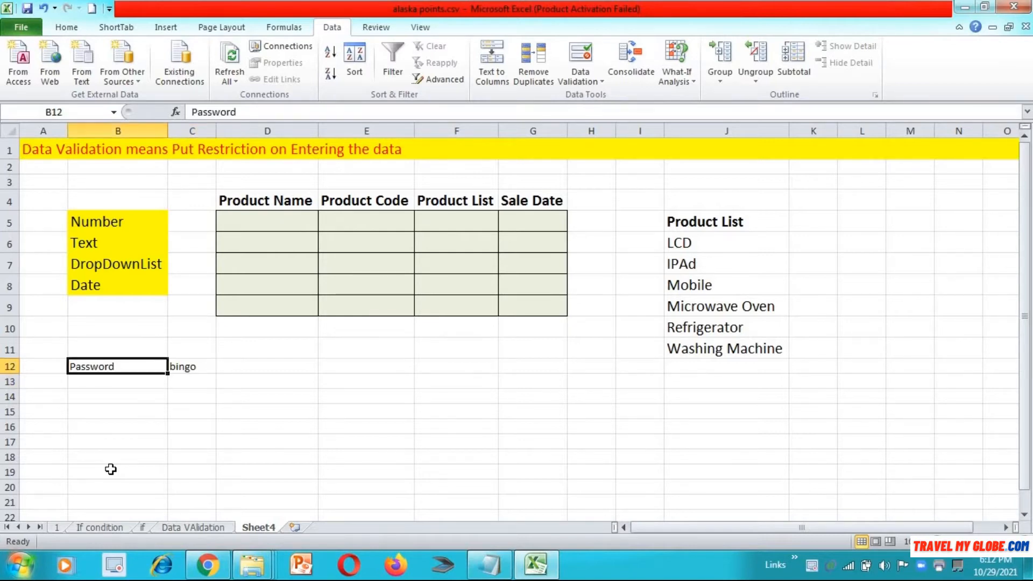
pyautogui.hotkey('shift', 'Right')
pyautogui.press('Delete')
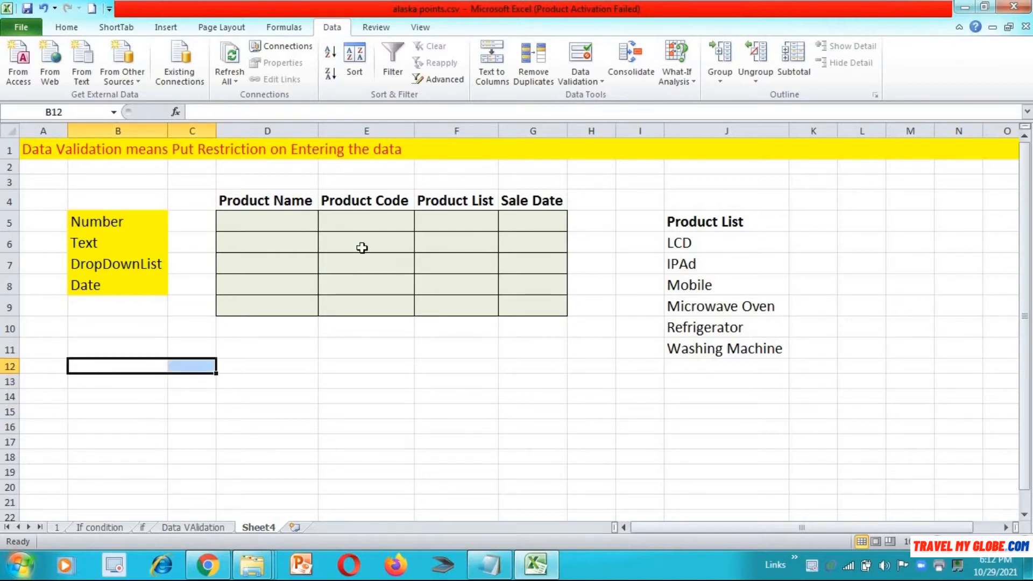
# Step: Review the table headings in row 4, then select Product Name cells D5:D9
pyautogui.click(257, 215)
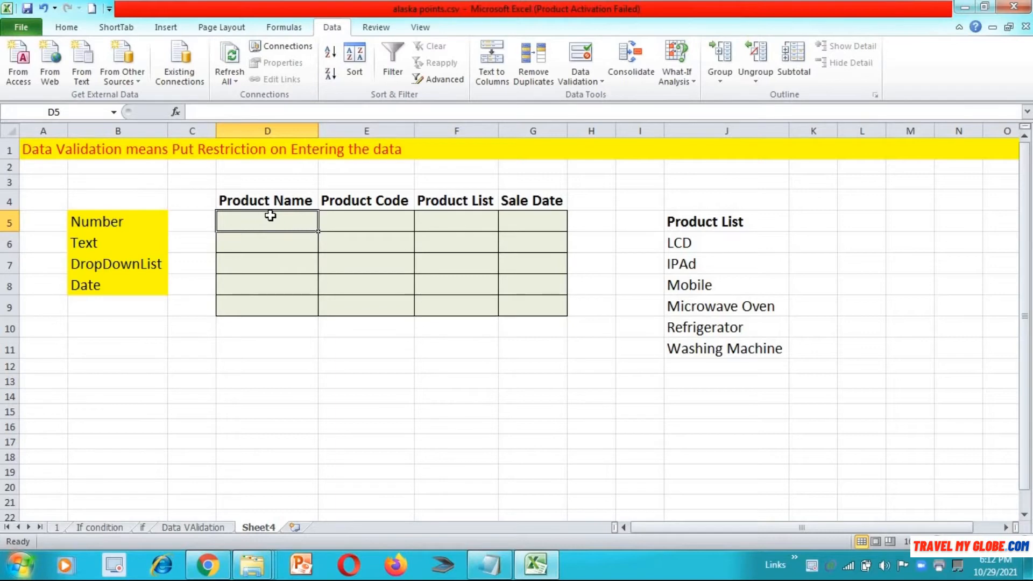
pyautogui.click(281, 201)
pyautogui.click(347, 201)
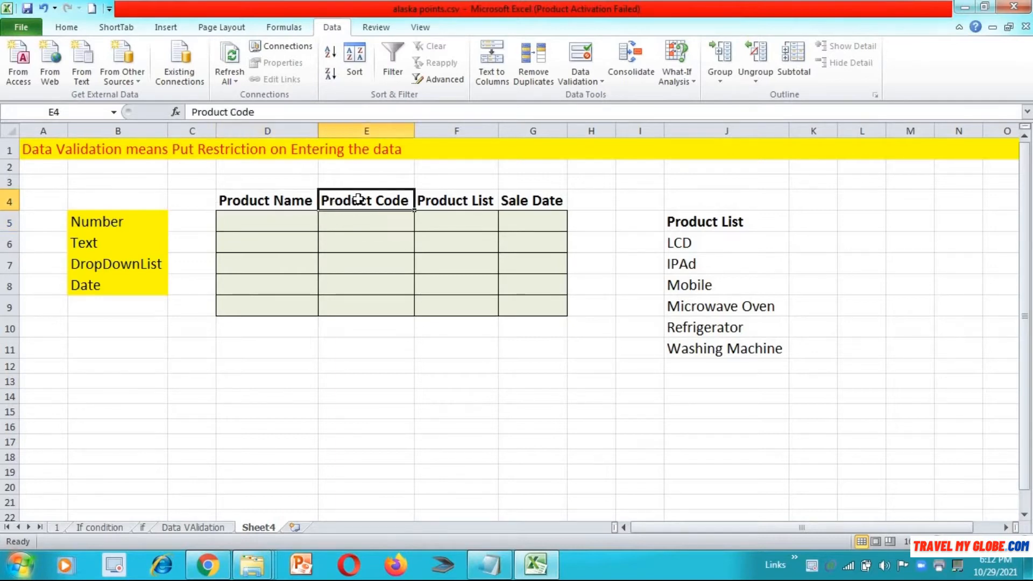
pyautogui.click(445, 201)
pyautogui.click(545, 203)
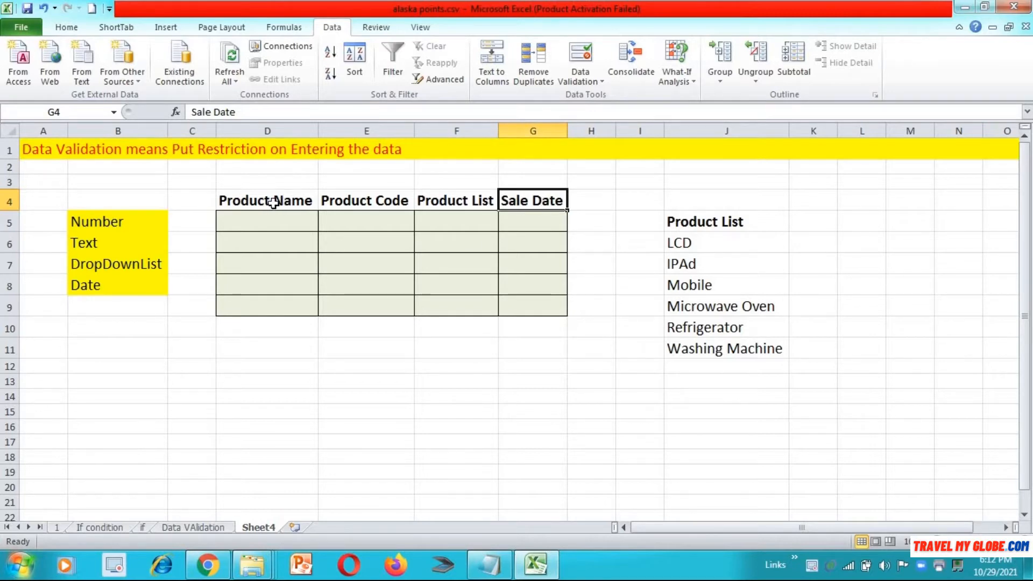
pyautogui.click(269, 219)
pyautogui.hotkey('shift', 'Down')
pyautogui.hotkey('shift', 'Down')
pyautogui.hotkey('shift', 'Down')
pyautogui.hotkey('shift', 'Down')
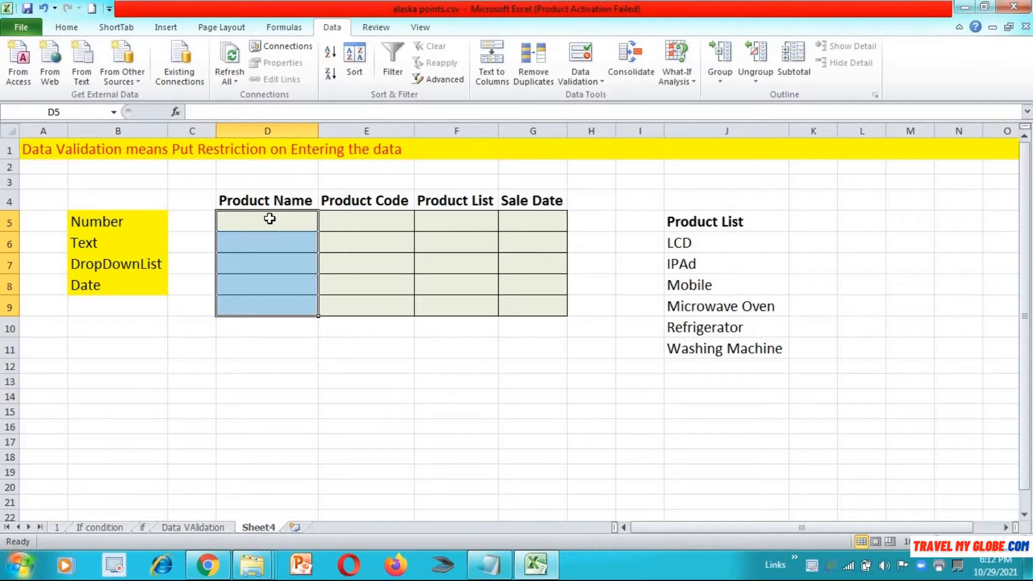
# Step: Open Data Validation for D5:D9 and set Allow to Text length
pyautogui.click(582, 69)
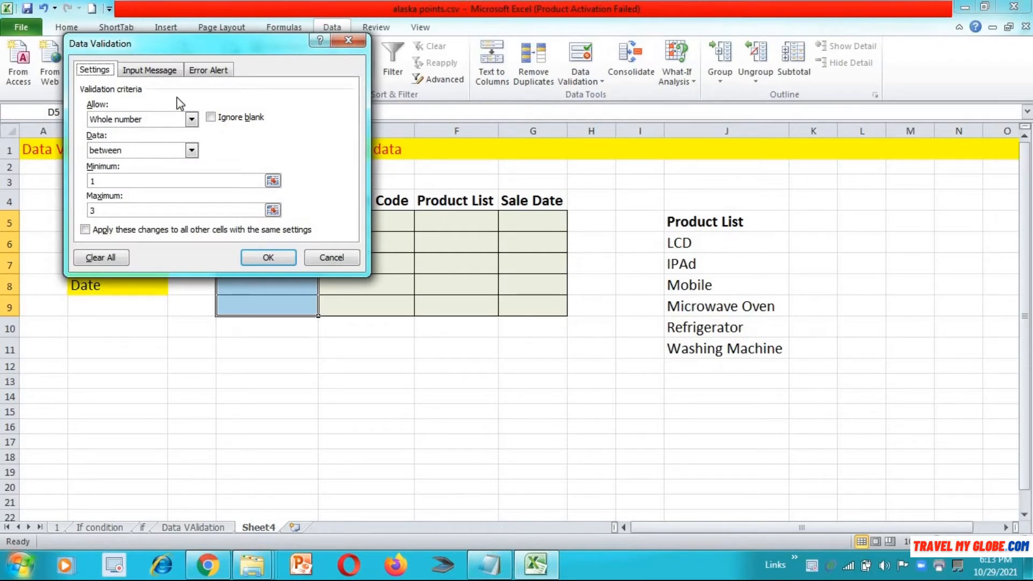
pyautogui.click(191, 120)
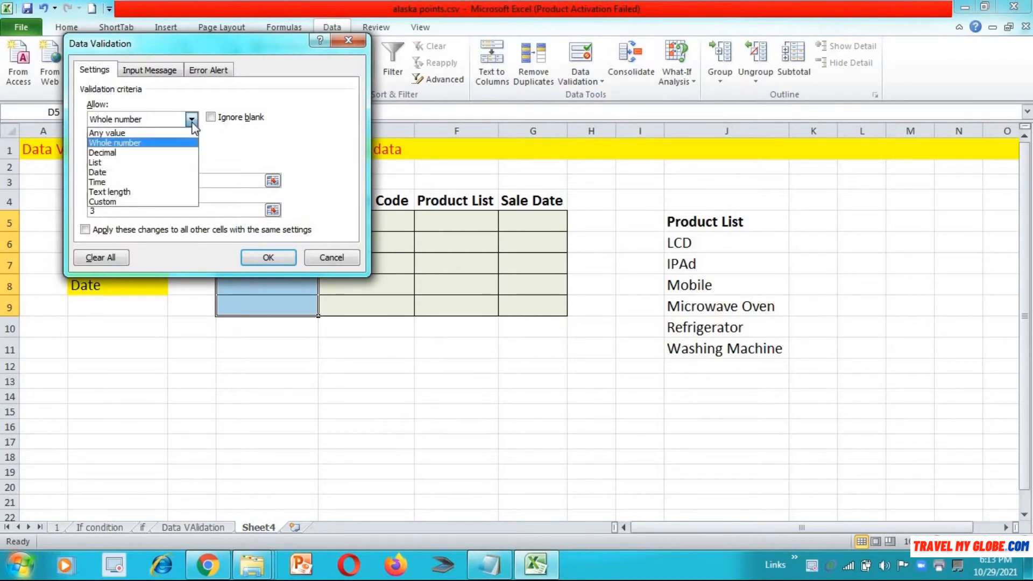
pyautogui.click(164, 133)
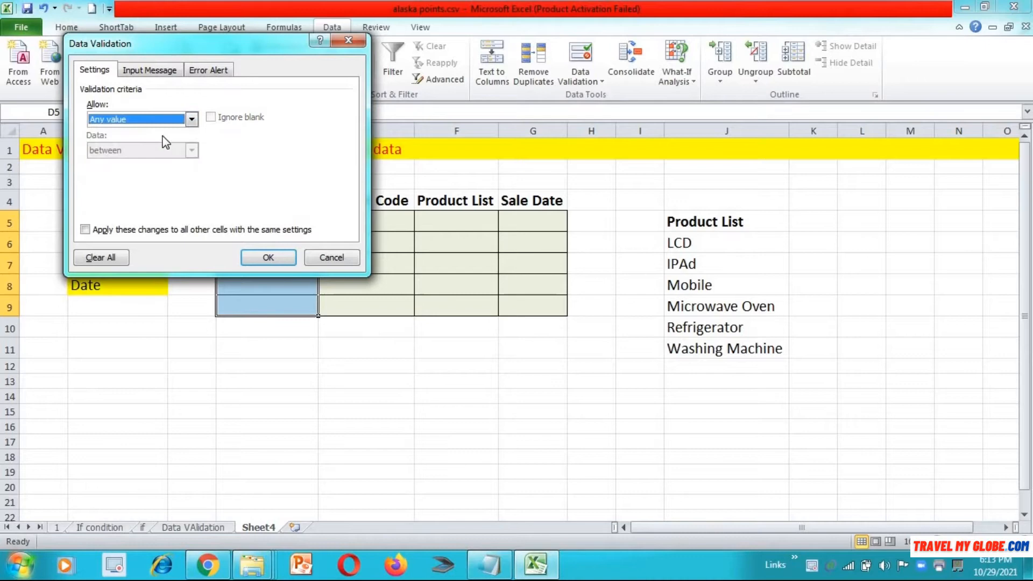
pyautogui.click(192, 119)
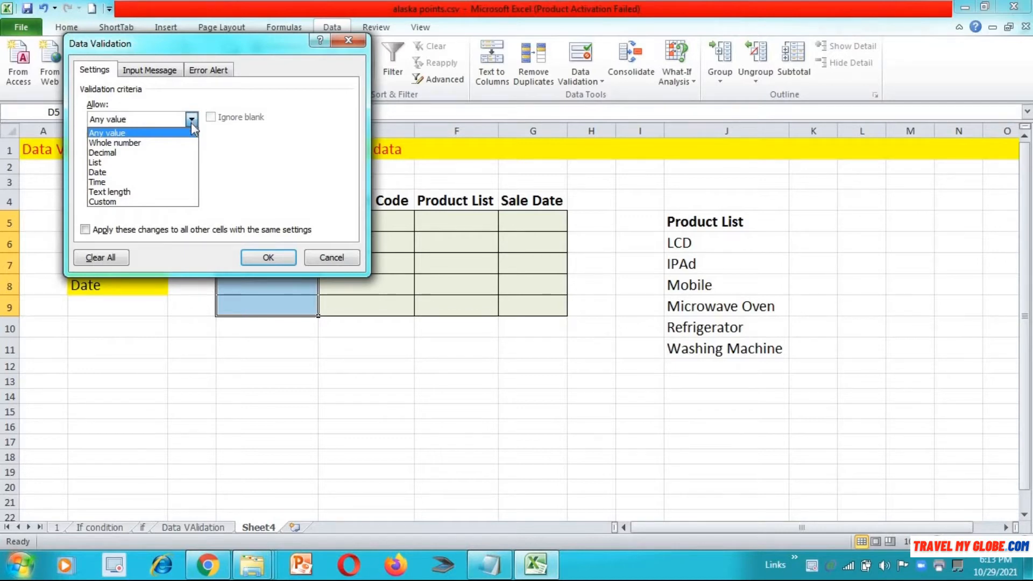
pyautogui.click(163, 191)
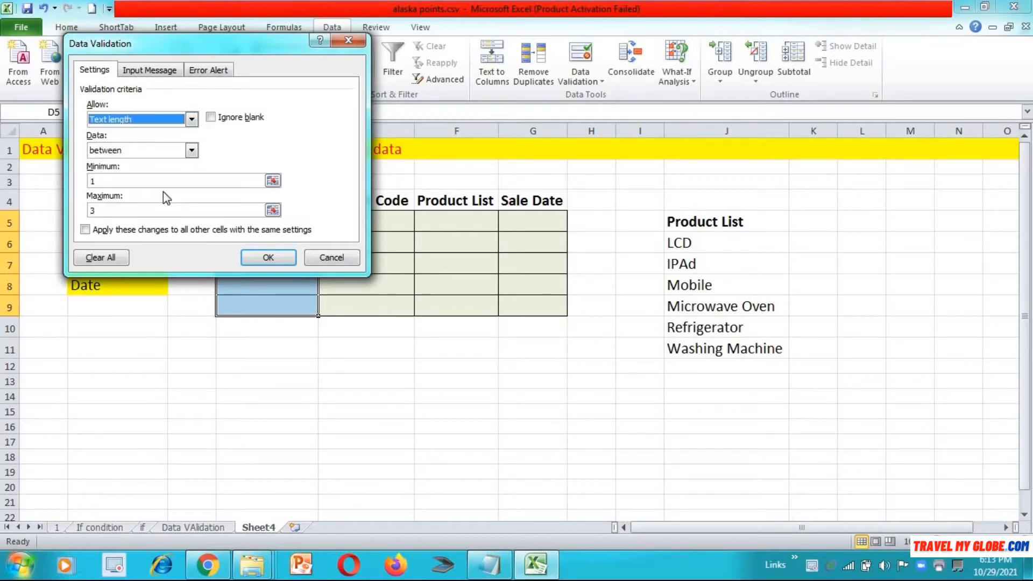
# Step: Limit the text length to between 1 and 5 characters and apply the rule
pyautogui.click(121, 182)
pyautogui.click(117, 216)
pyautogui.write('3')
pyautogui.press('BackSpace')
pyautogui.write('5')
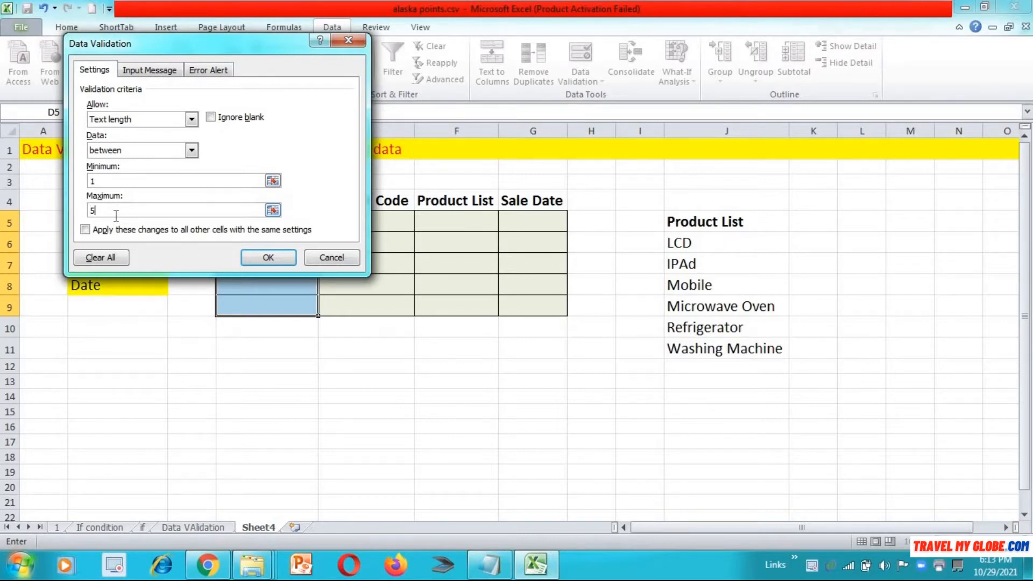
pyautogui.click(191, 150)
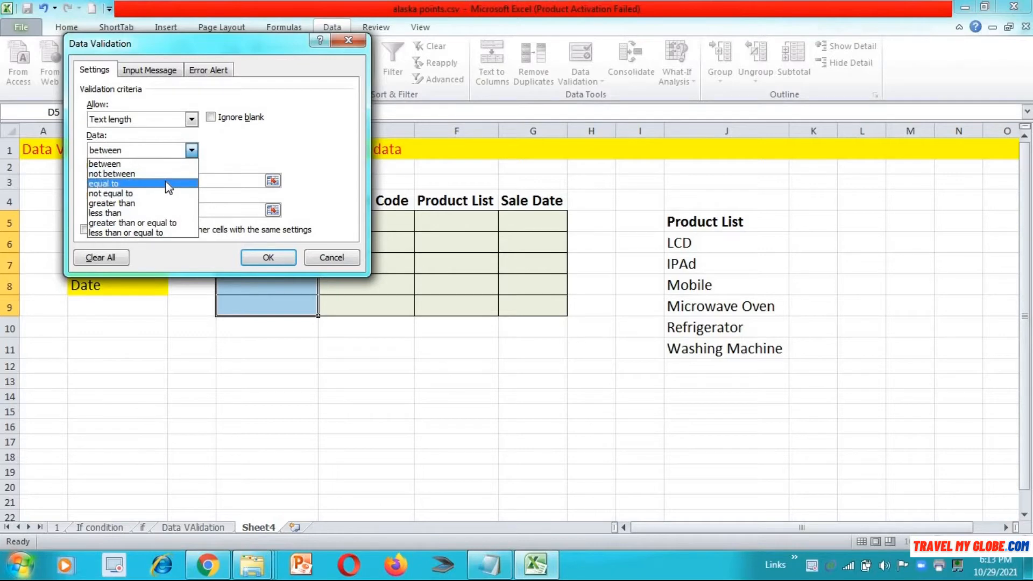
pyautogui.click(279, 263)
pyautogui.click(277, 258)
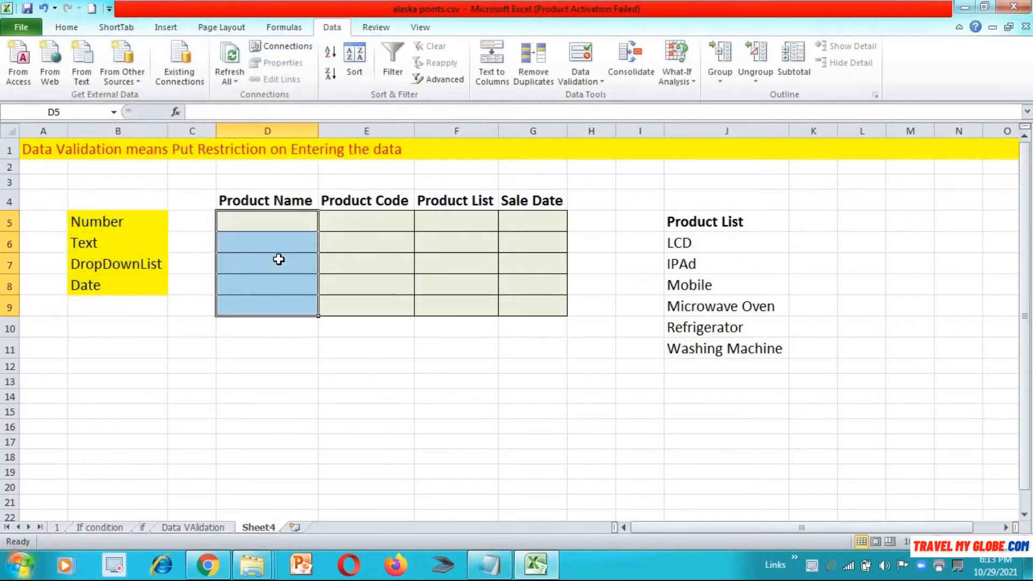
pyautogui.click(279, 228)
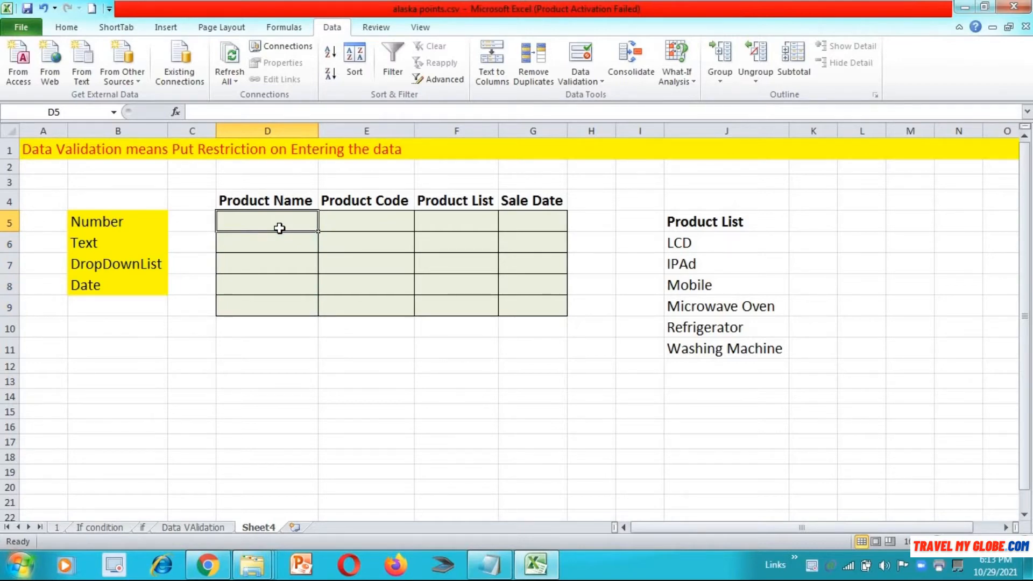
# Step: Enter LCD, Oven and IPAd in D5:D7, retrying after Mobile is rejected as too long
pyautogui.write('LCD')
pyautogui.press('Return')
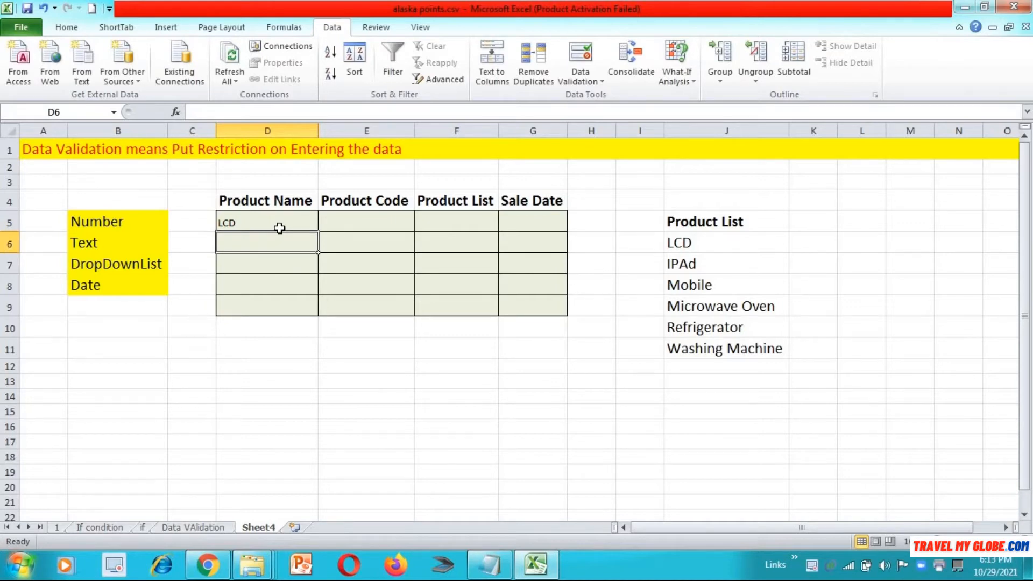
pyautogui.write('Mobile')
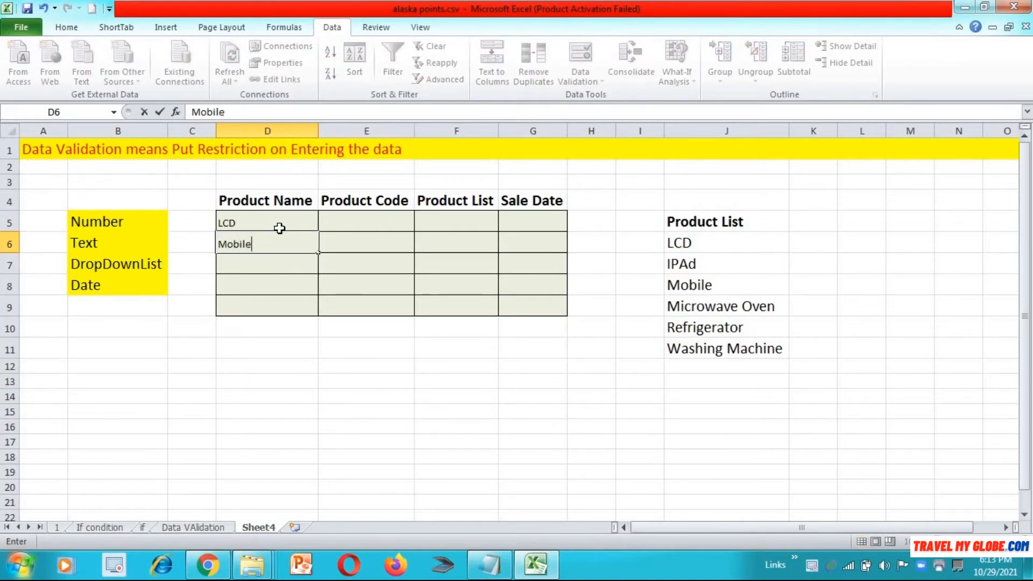
pyautogui.press('Return')
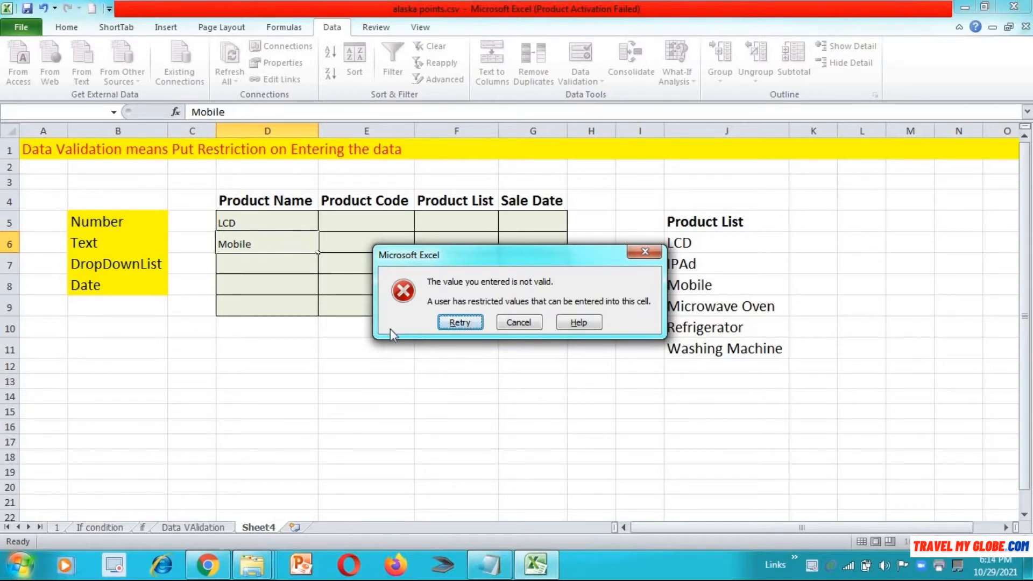
pyautogui.click(457, 322)
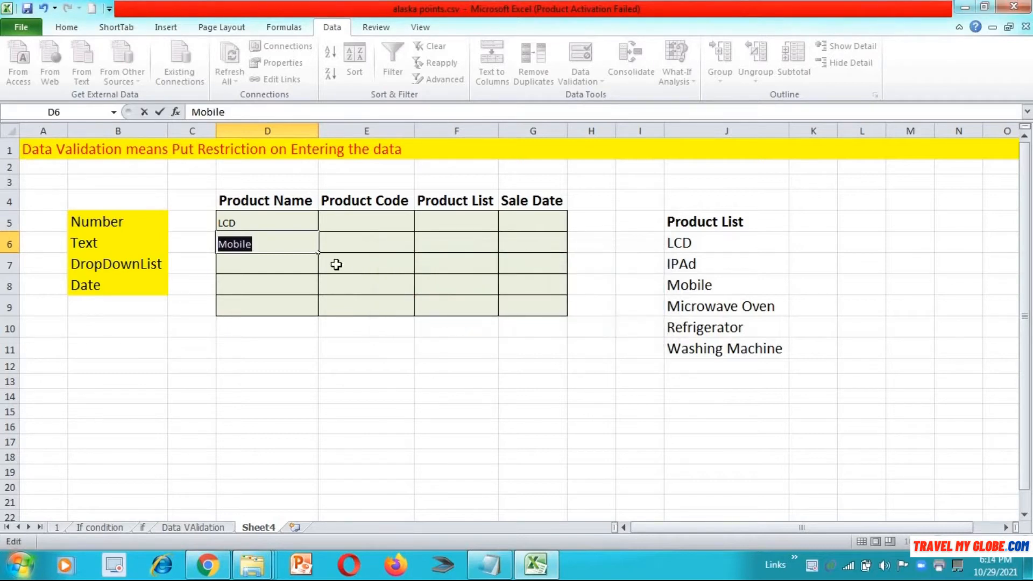
pyautogui.write('Oven')
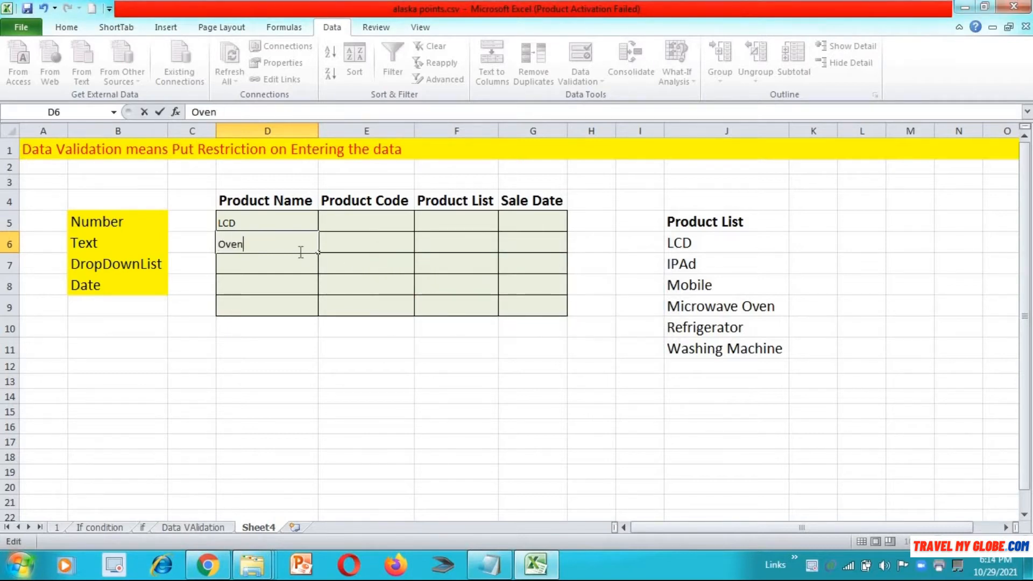
pyautogui.press('Return')
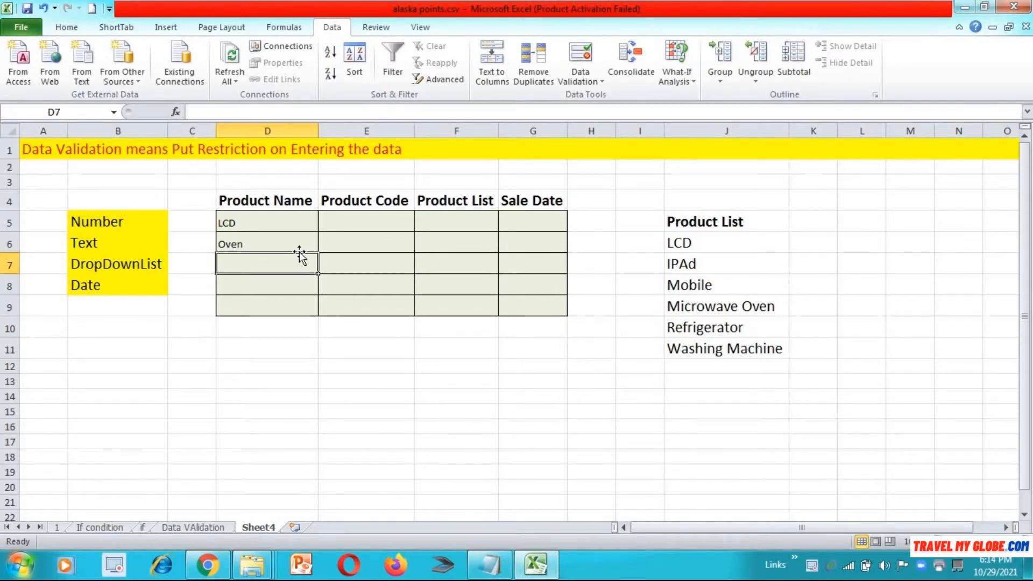
pyautogui.write('IPAd')
pyautogui.press('Return')
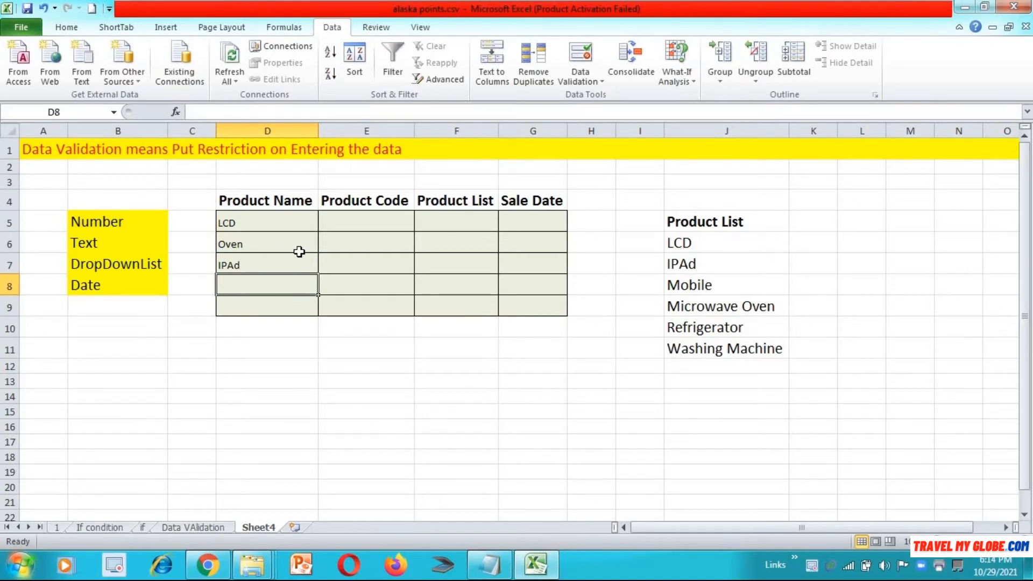
pyautogui.click(353, 218)
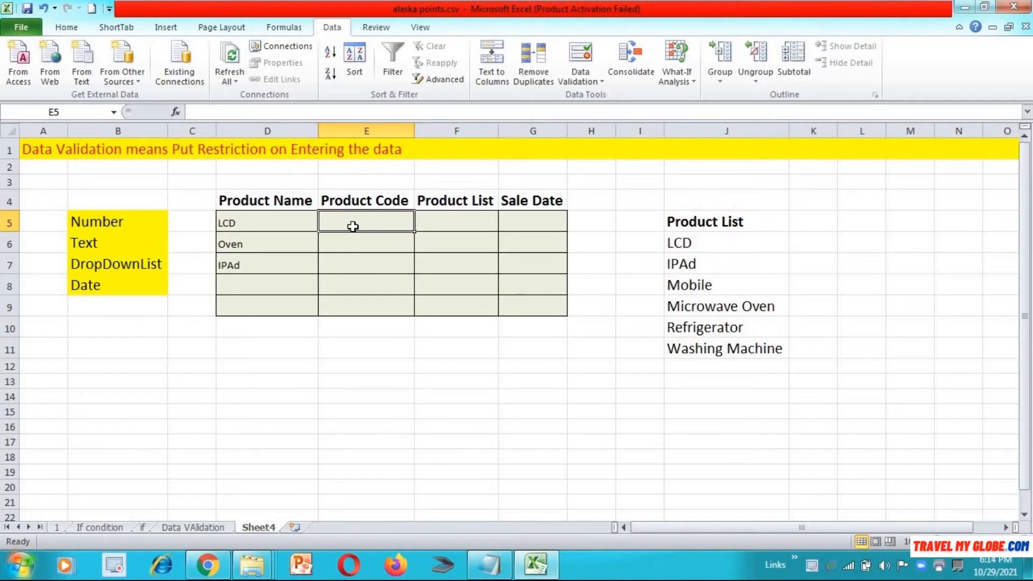
# Step: Select E5:E9 and apply a Whole number rule between 101 and 105
pyautogui.hotkey('shift', 'Down')
pyautogui.hotkey('shift', 'Down')
pyautogui.hotkey('shift', 'Down')
pyautogui.hotkey('shift', 'Down')
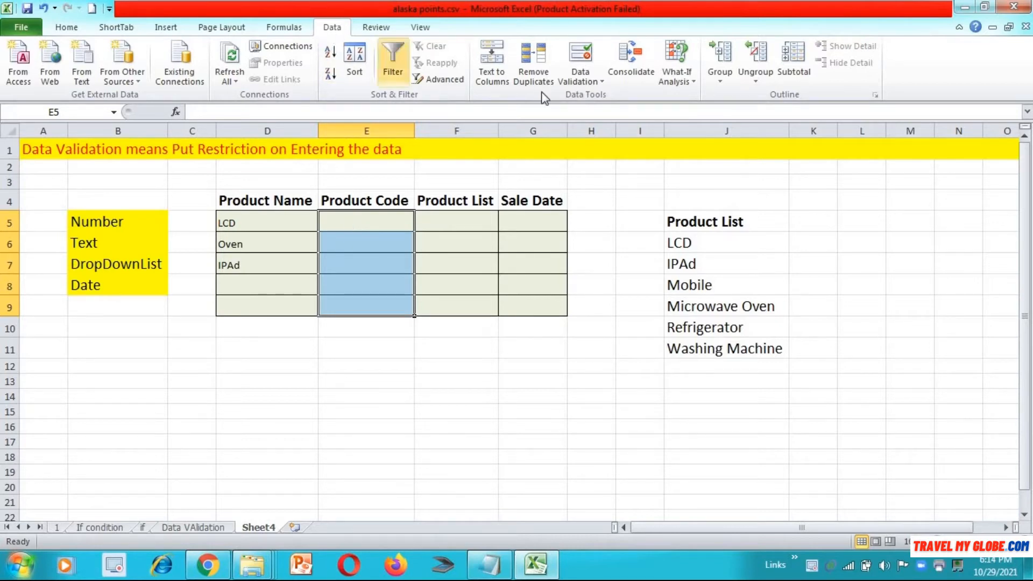
pyautogui.click(582, 60)
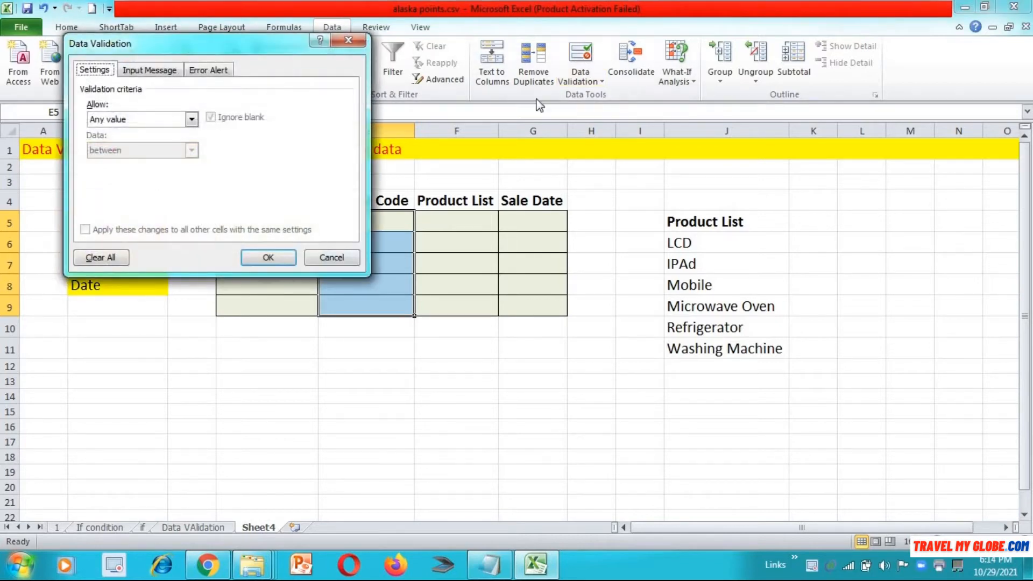
pyautogui.click(191, 119)
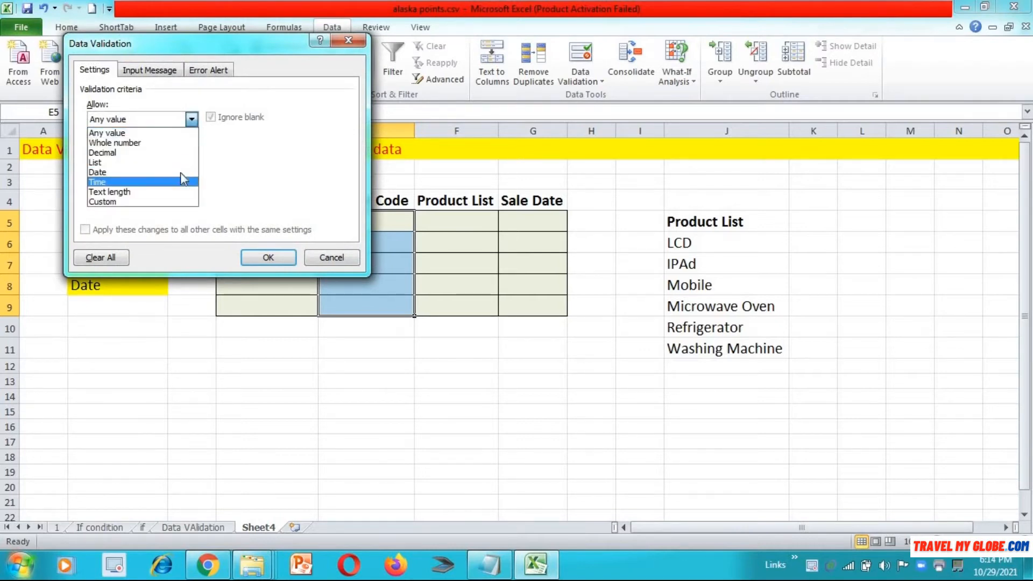
pyautogui.click(175, 143)
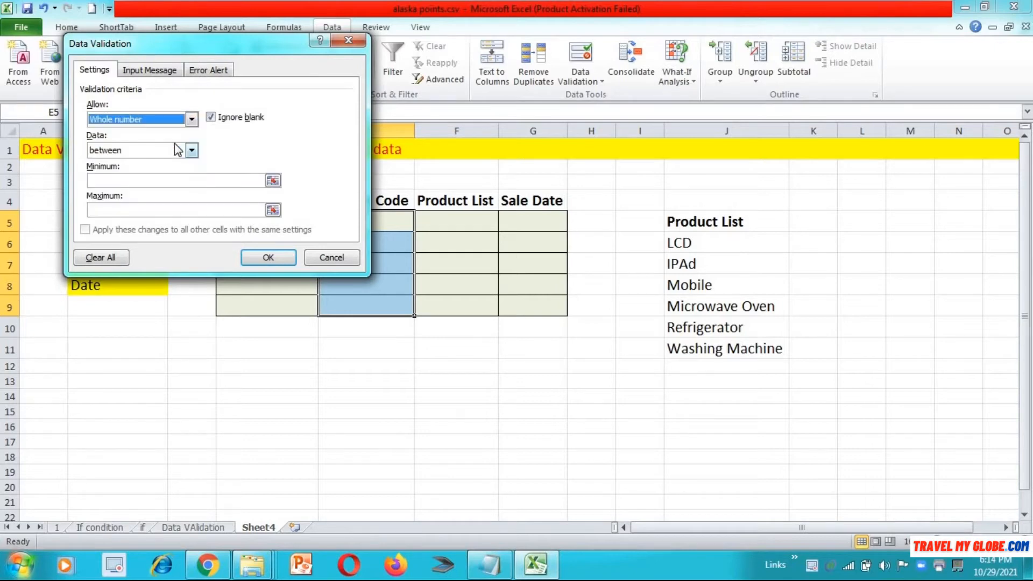
pyautogui.click(180, 182)
pyautogui.write('101')
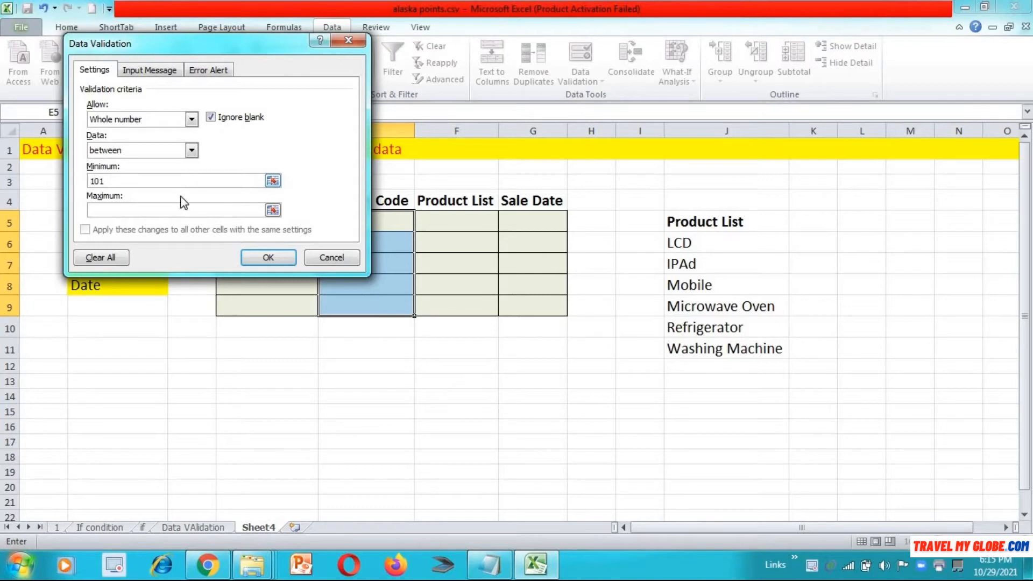
pyautogui.click(251, 209)
pyautogui.write('105')
pyautogui.click(275, 254)
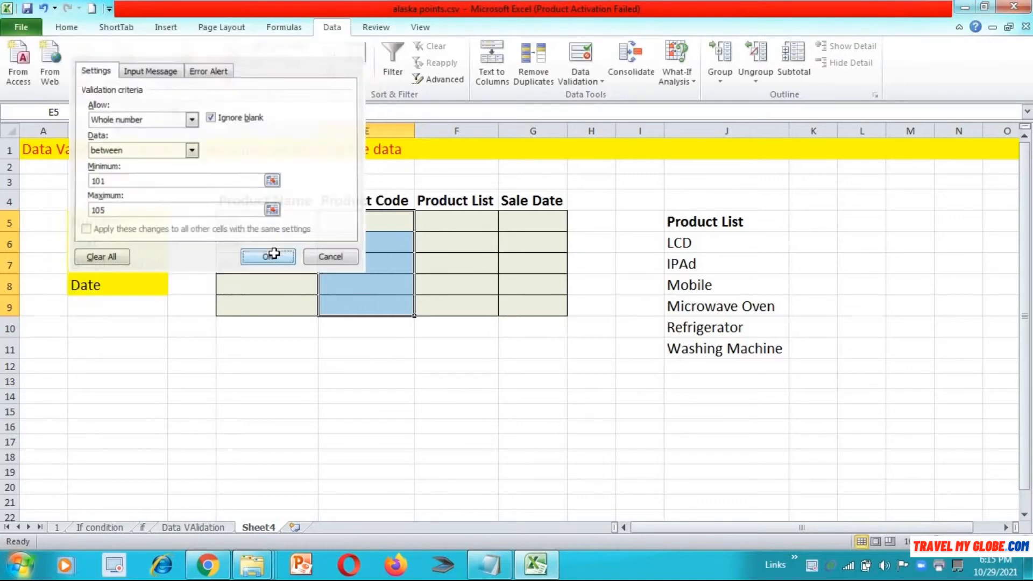
pyautogui.click(346, 219)
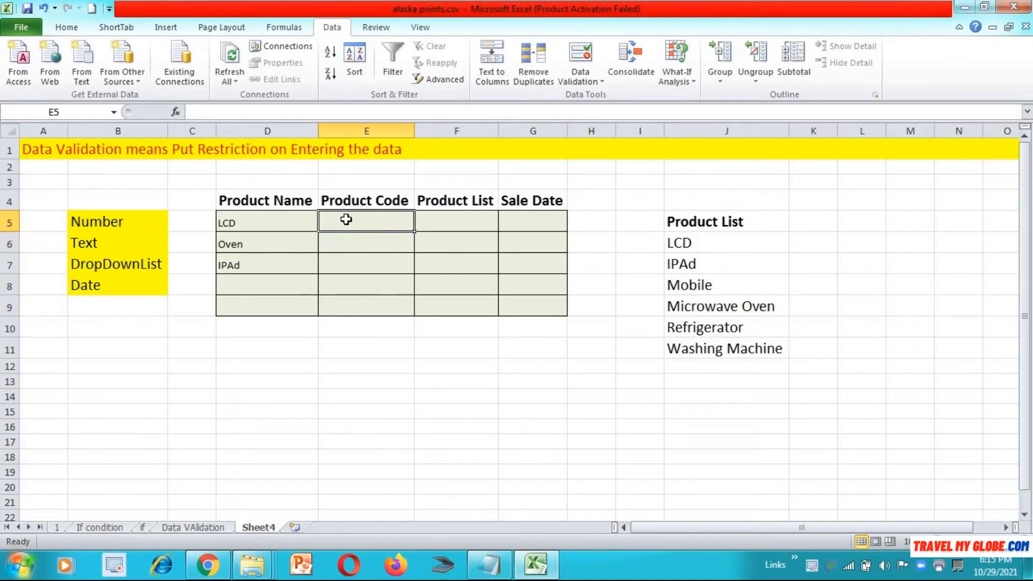
# Step: Enter code 102 in E5 and E6 after the test values 110 and 106 are rejected
pyautogui.write('110')
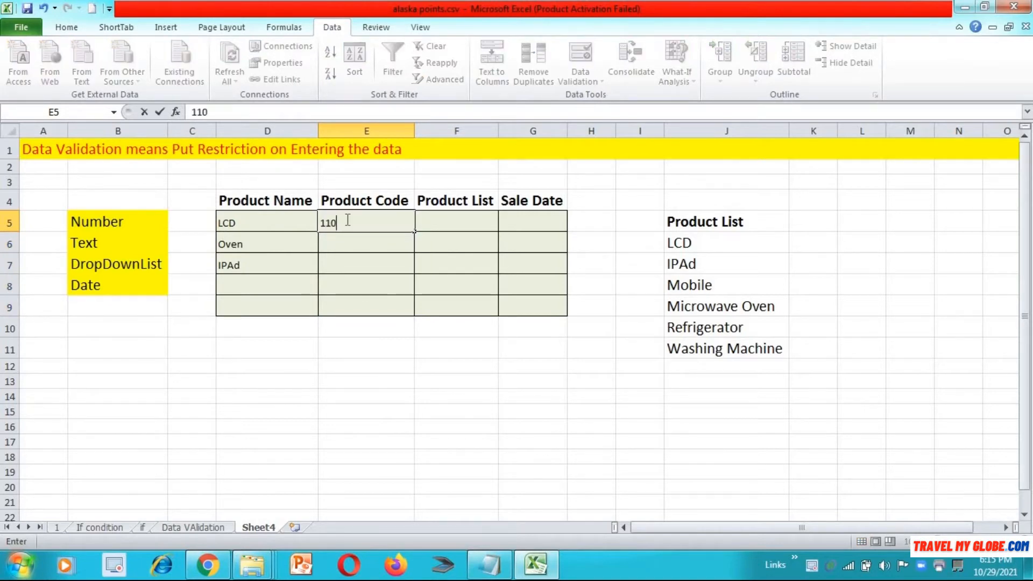
pyautogui.press('Return')
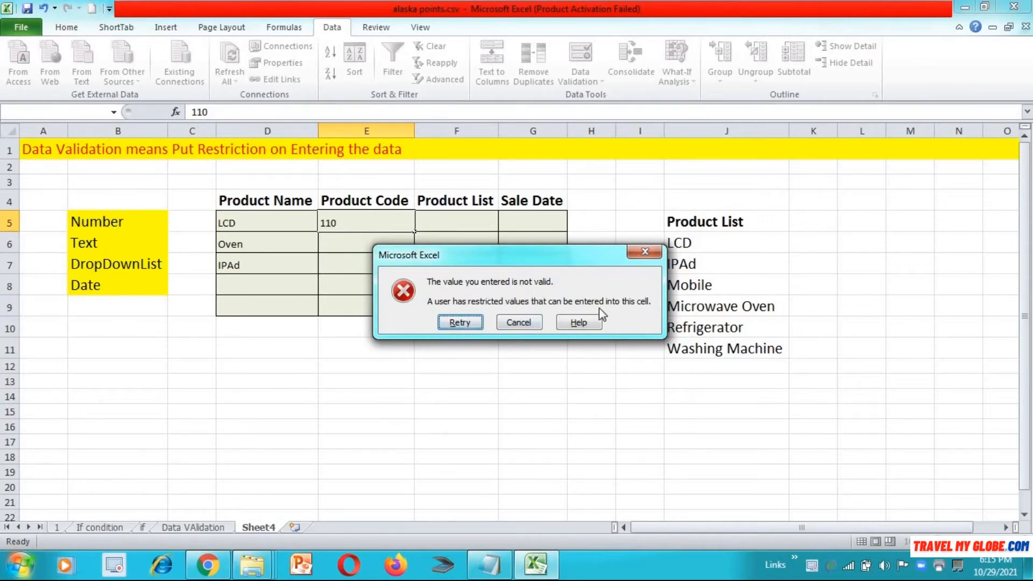
pyautogui.click(468, 324)
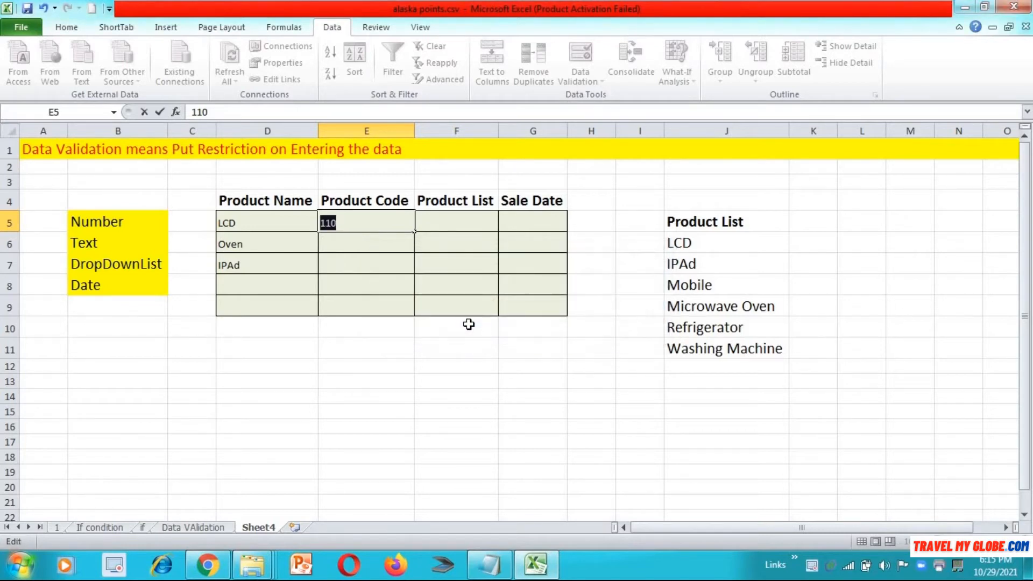
pyautogui.write('102')
pyautogui.press('Return')
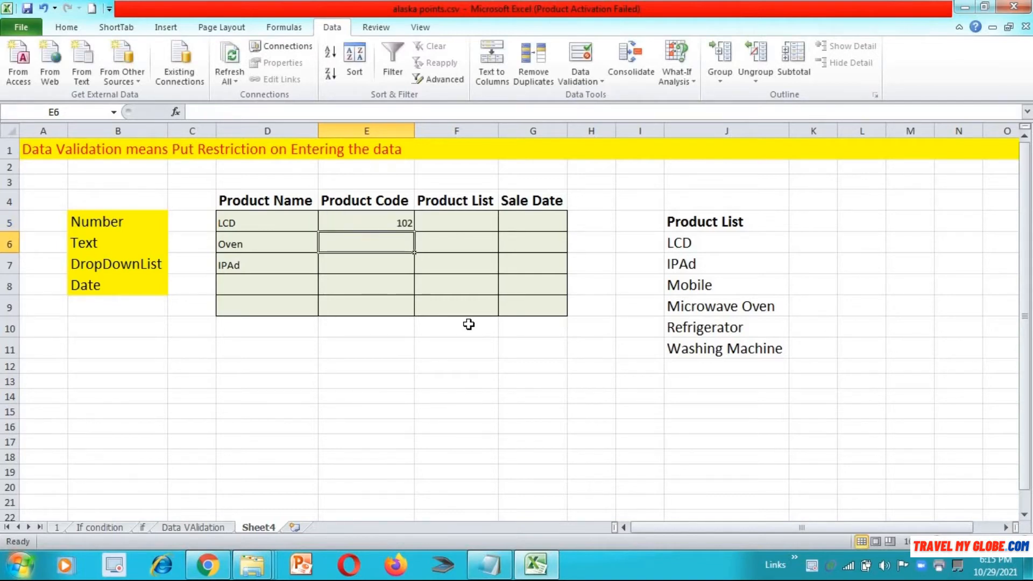
pyautogui.write('106')
pyautogui.press('Return')
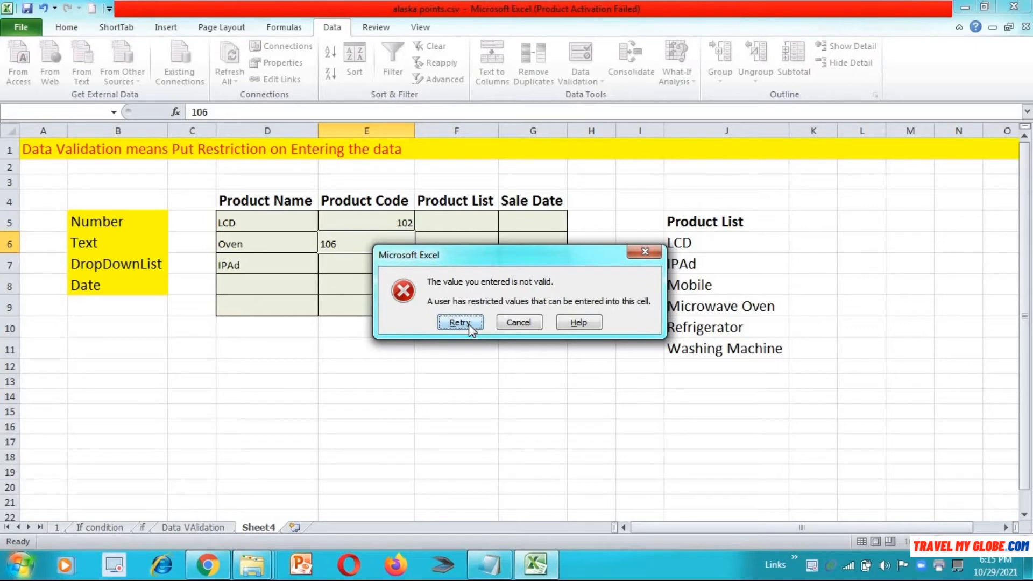
pyautogui.click(469, 324)
pyautogui.write('102')
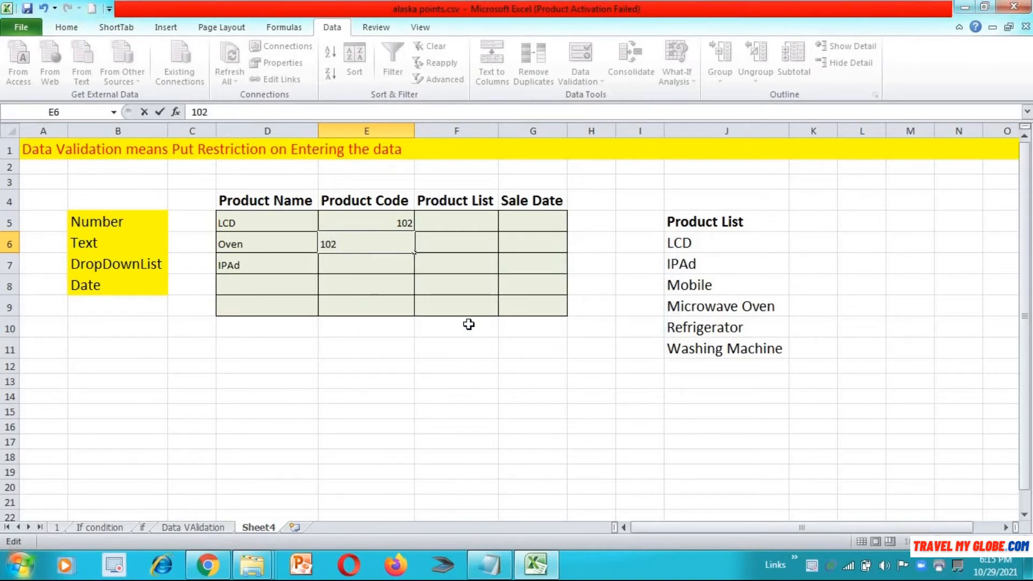
pyautogui.press('Return')
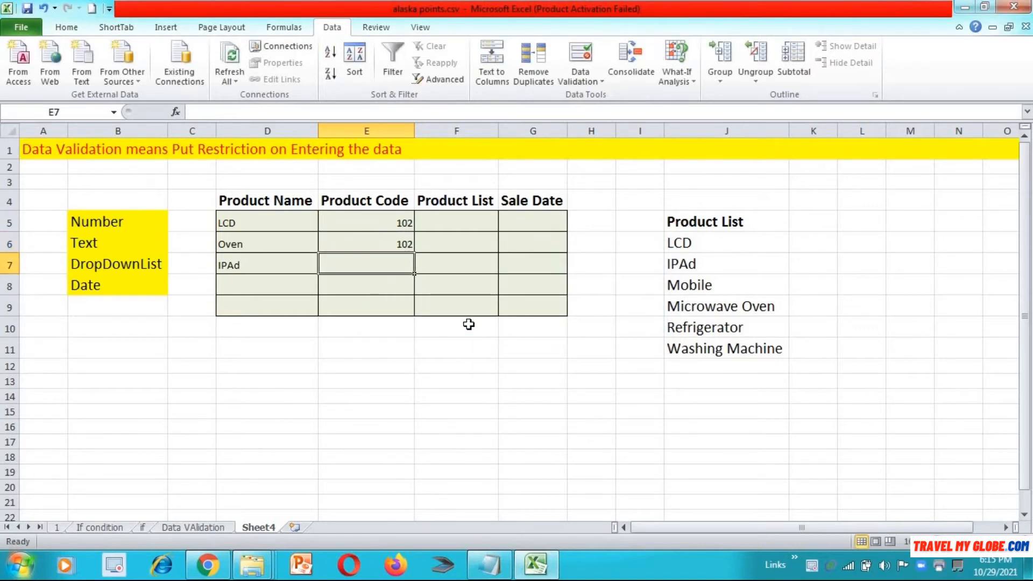
# Step: Enter codes 101, 101 and 102 in E7:E9
pyautogui.write('101')
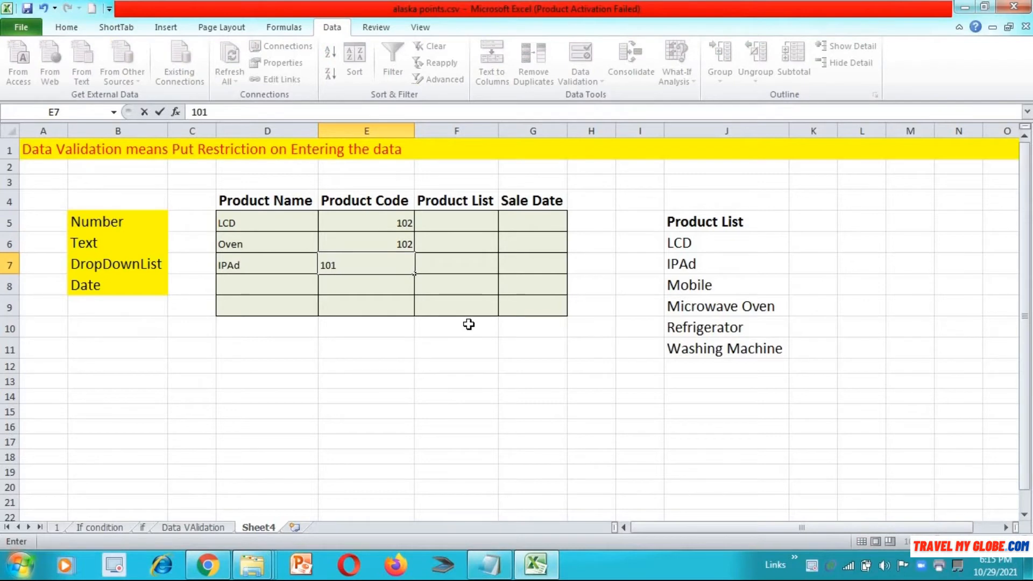
pyautogui.press('Return')
pyautogui.write('101')
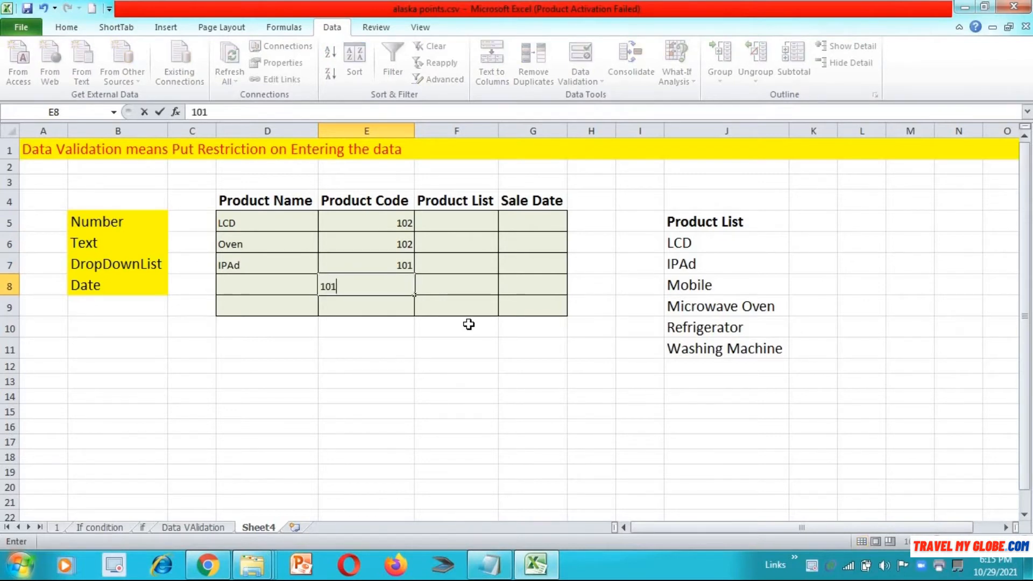
pyautogui.press('Return')
pyautogui.write('1')
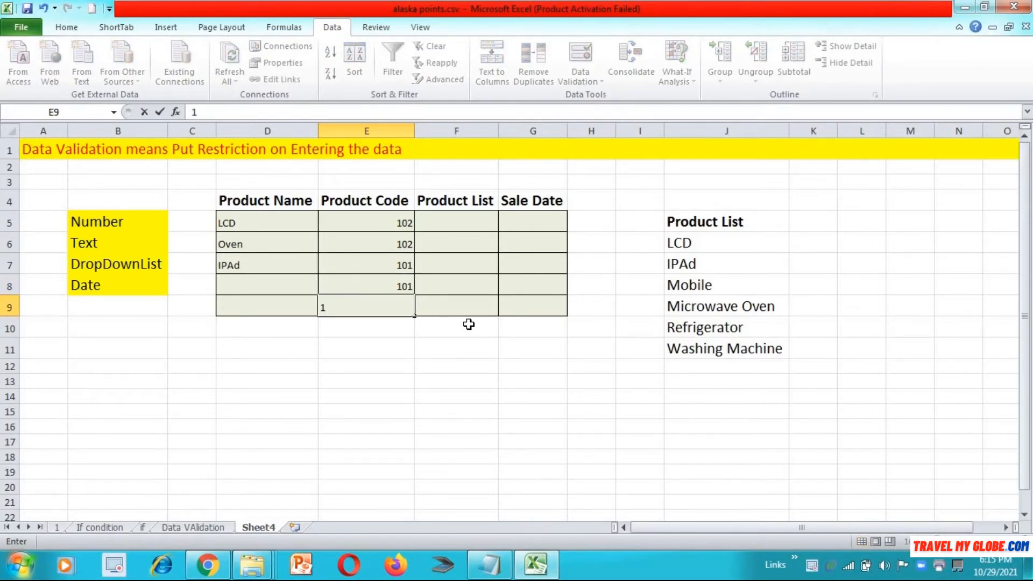
pyautogui.write('02')
pyautogui.press('Return')
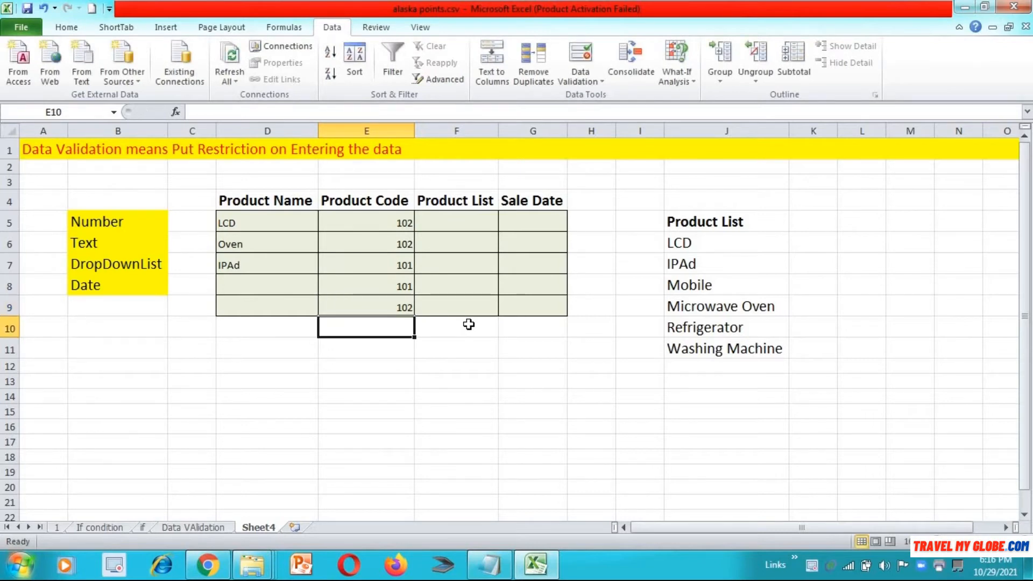
pyautogui.press('Up')
pyautogui.press('Up')
pyautogui.press('Up')
pyautogui.press('Up')
pyautogui.press('Up')
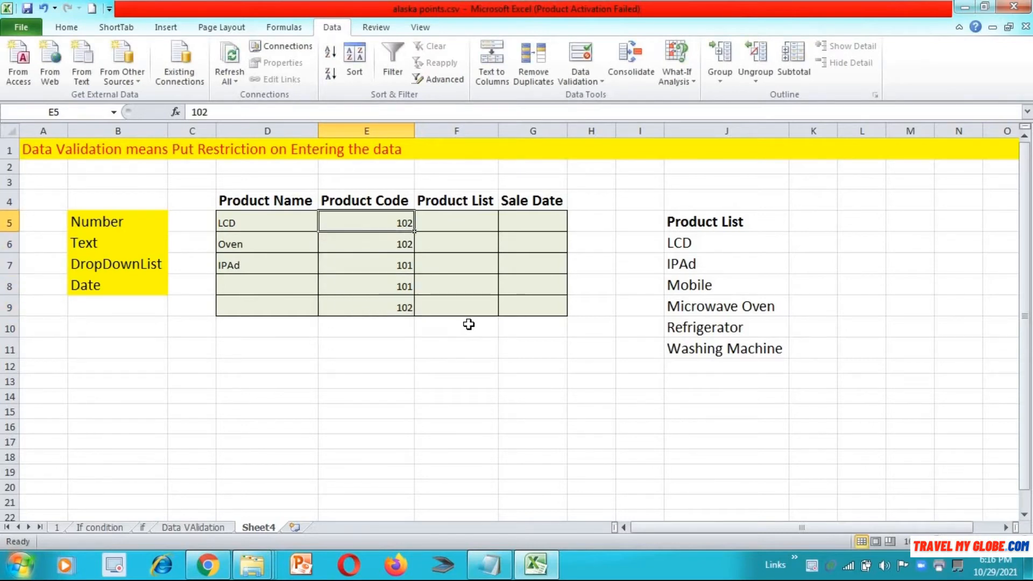
pyautogui.press('Right')
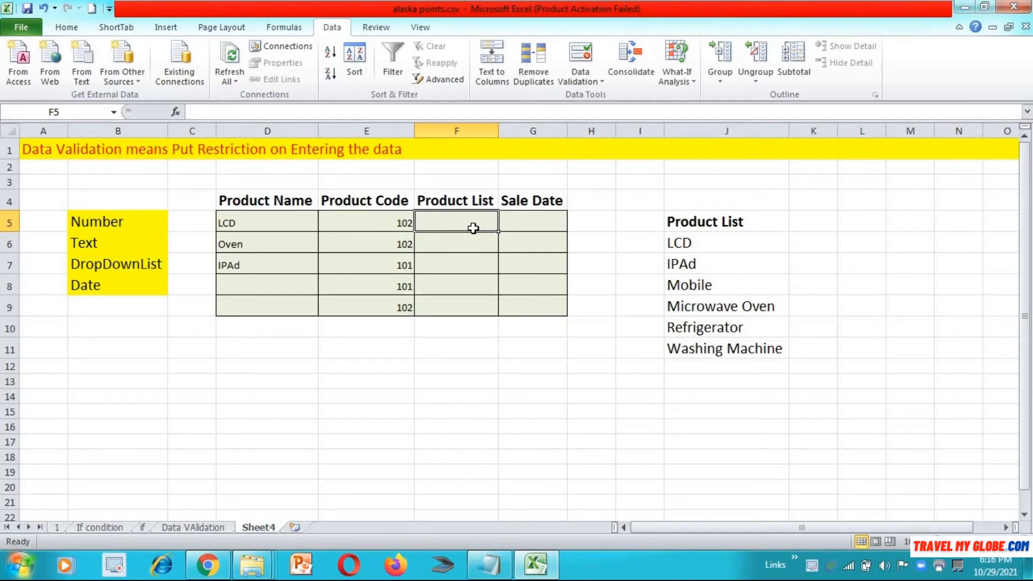
# Step: Select F5:F9 and start a List validation rule with source 'Lcd, Oven, Mobile'
pyautogui.hotkey('shift', 'Left')
pyautogui.hotkey('shift', 'Left')
pyautogui.hotkey('shift', 'Left')
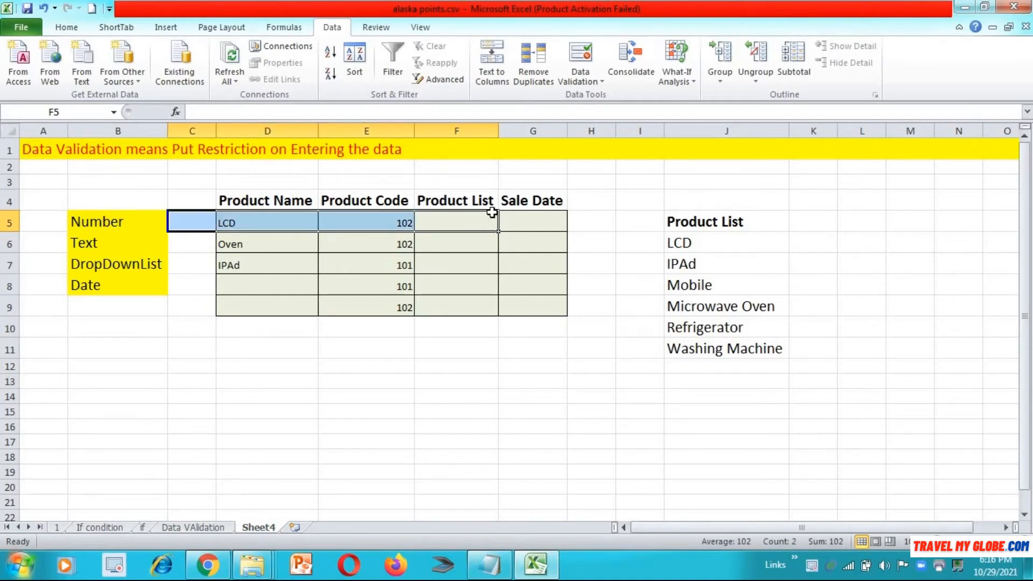
pyautogui.click(485, 217)
pyautogui.hotkey('shift', 'Down')
pyautogui.hotkey('shift', 'Down')
pyautogui.hotkey('shift', 'Down')
pyautogui.hotkey('shift', 'Down')
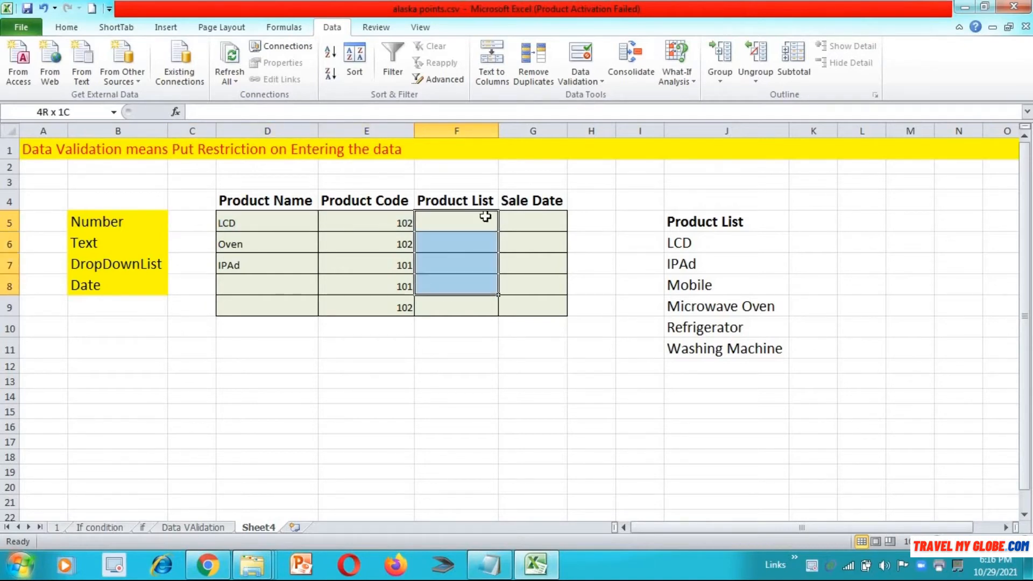
pyautogui.click(578, 76)
pyautogui.click(590, 97)
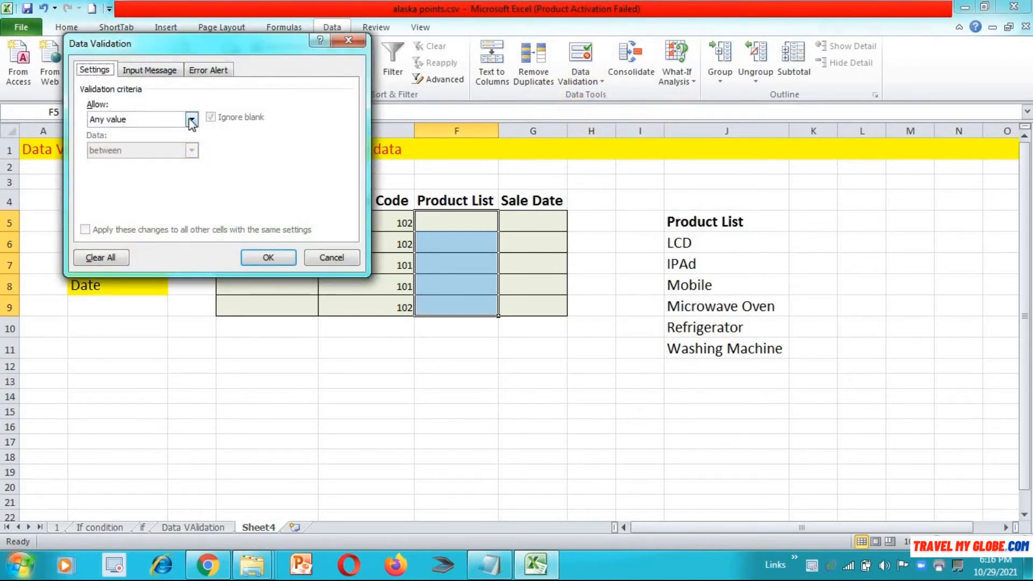
pyautogui.click(191, 119)
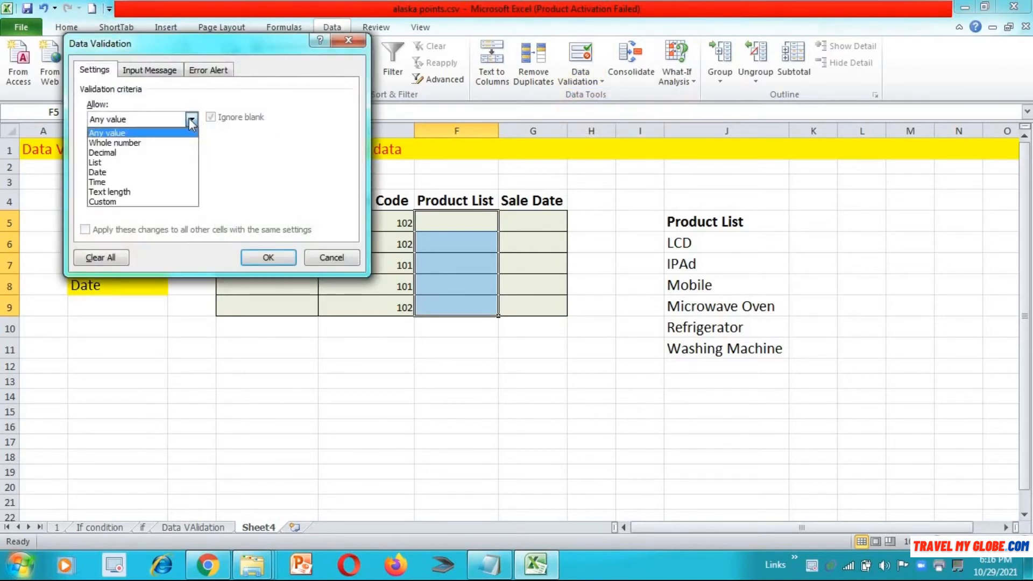
pyautogui.click(179, 163)
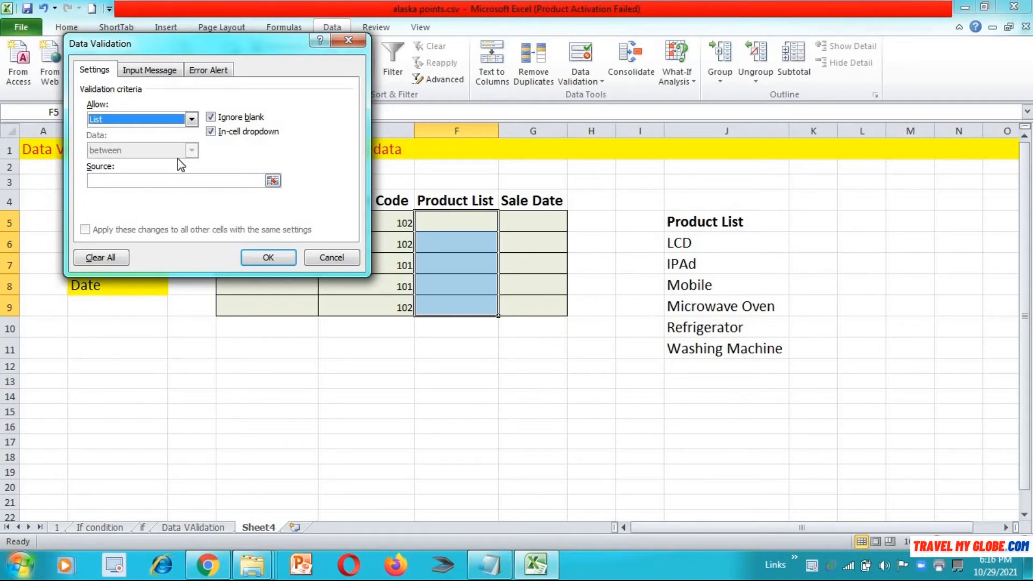
pyautogui.click(153, 181)
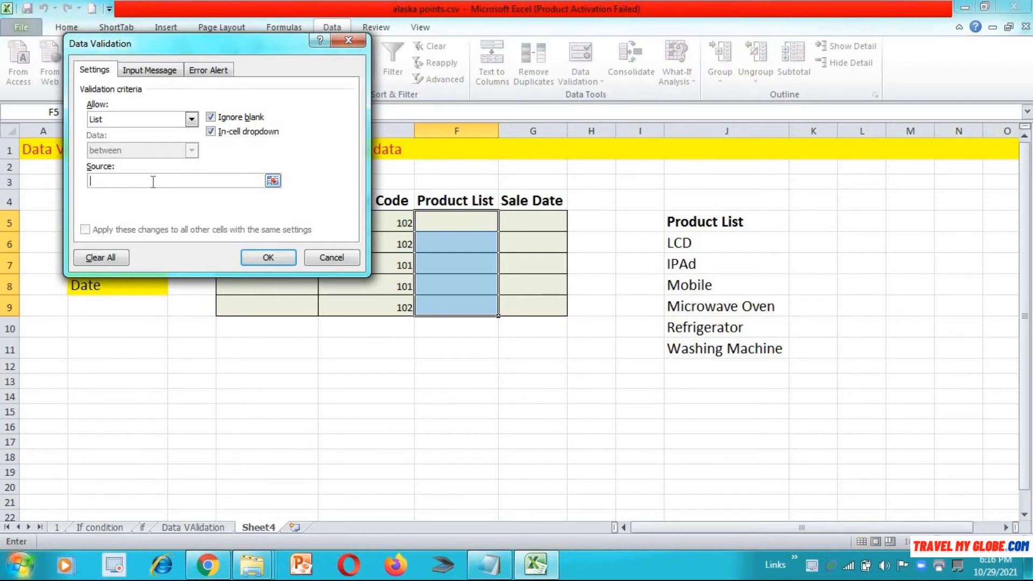
pyautogui.write('LC')
pyautogui.press('BackSpace')
pyautogui.write('cd, Oven, Mobile')
# Step: Confirm the list rule and pick Mobile, Lcd and Oven from the F5:F7 dropdowns
pyautogui.click(286, 258)
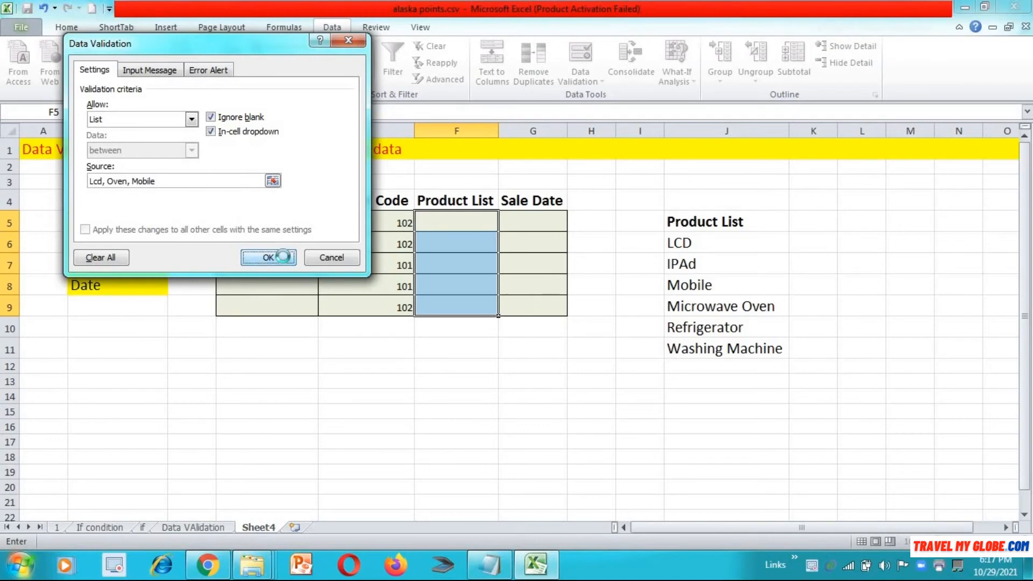
pyautogui.click(478, 223)
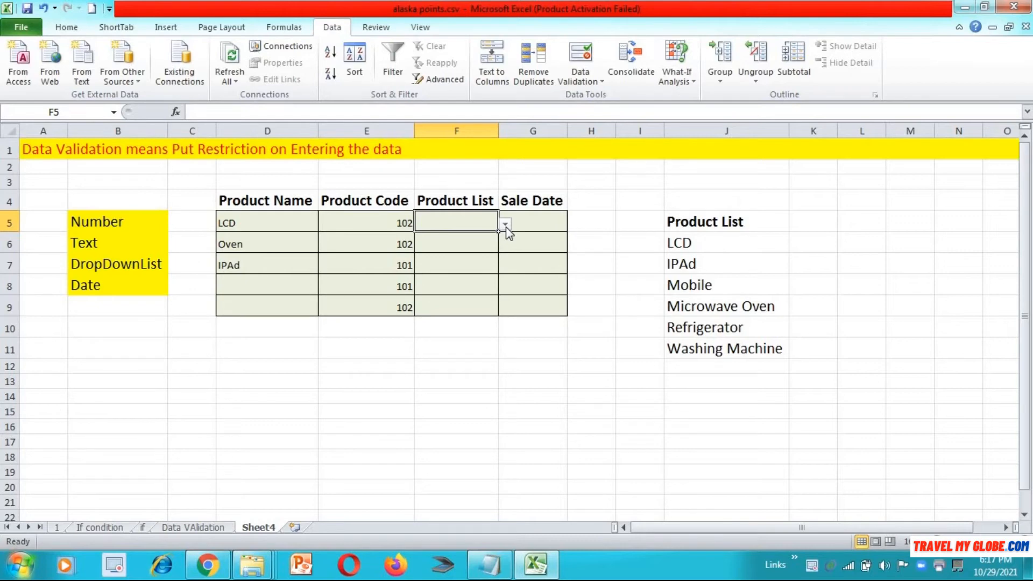
pyautogui.click(505, 226)
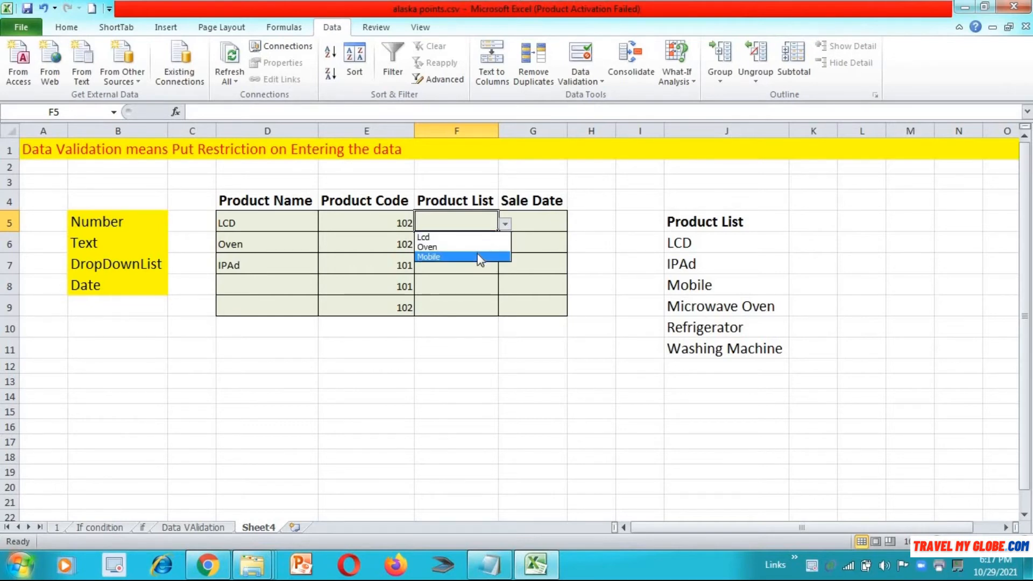
pyautogui.click(479, 257)
pyautogui.click(492, 244)
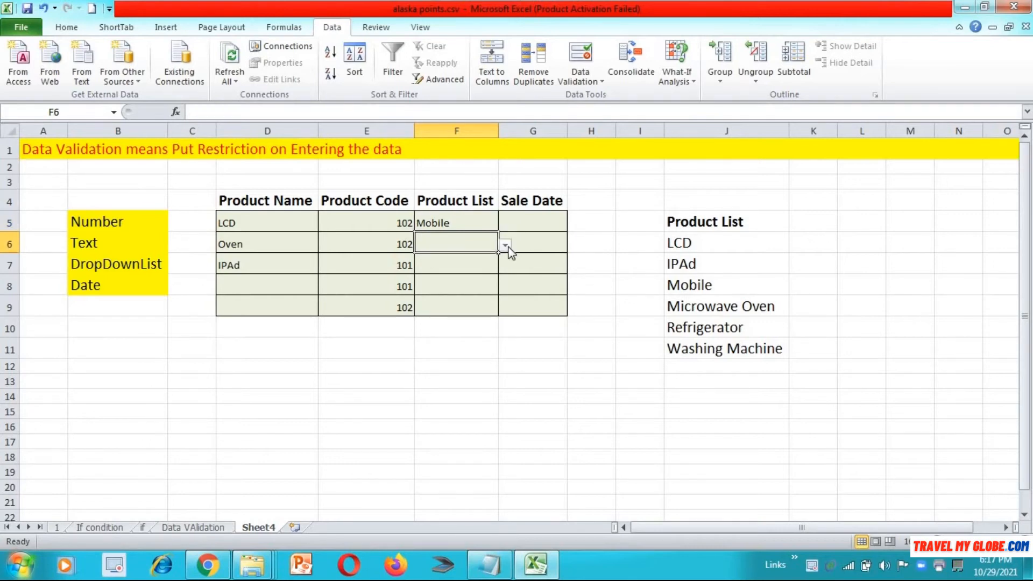
pyautogui.click(505, 246)
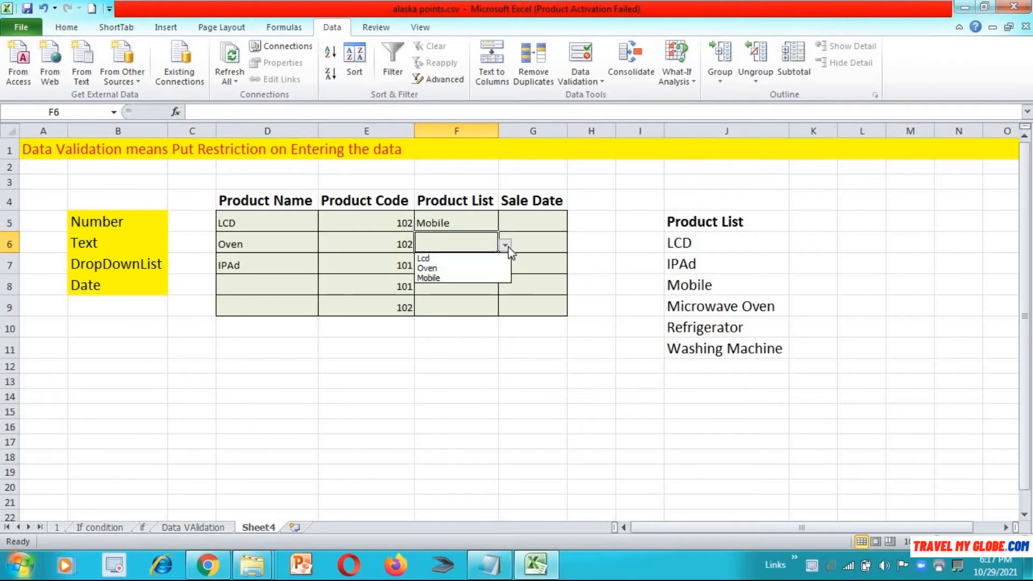
pyautogui.click(476, 257)
pyautogui.click(476, 264)
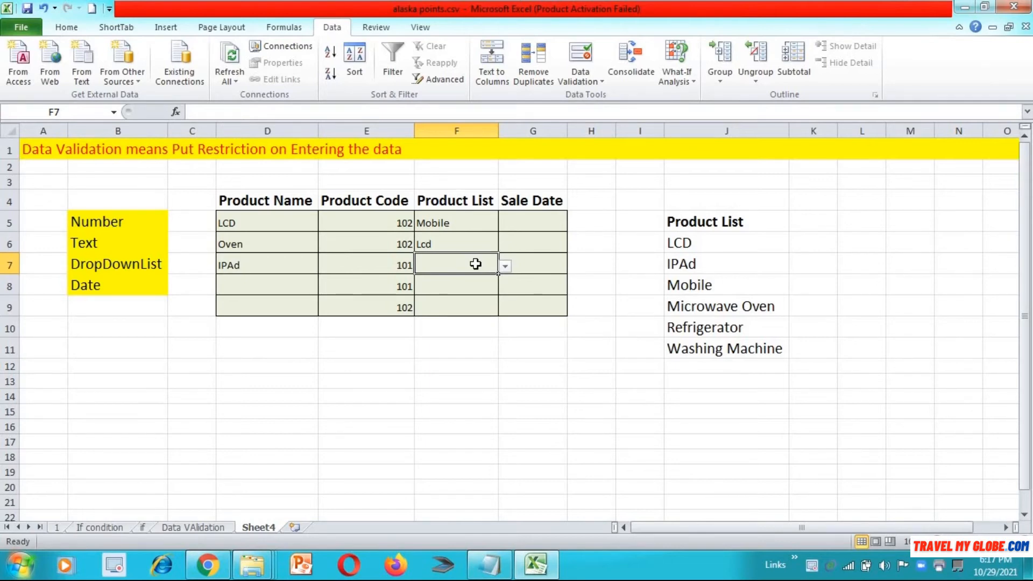
pyautogui.click(504, 266)
pyautogui.click(481, 289)
# Step: Point out the product list at J6, then reselect F5:F9
pyautogui.click(697, 248)
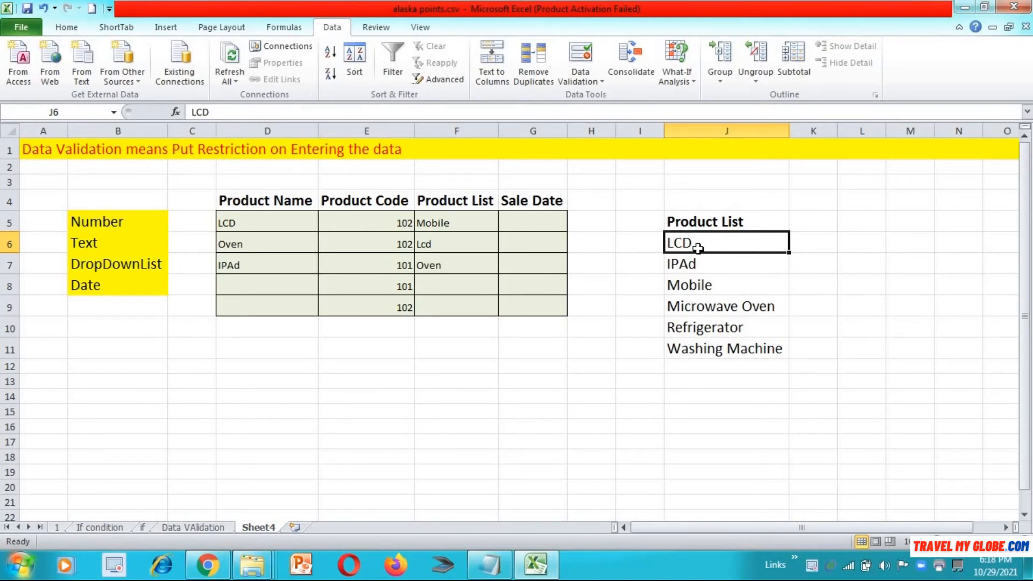
pyautogui.click(478, 216)
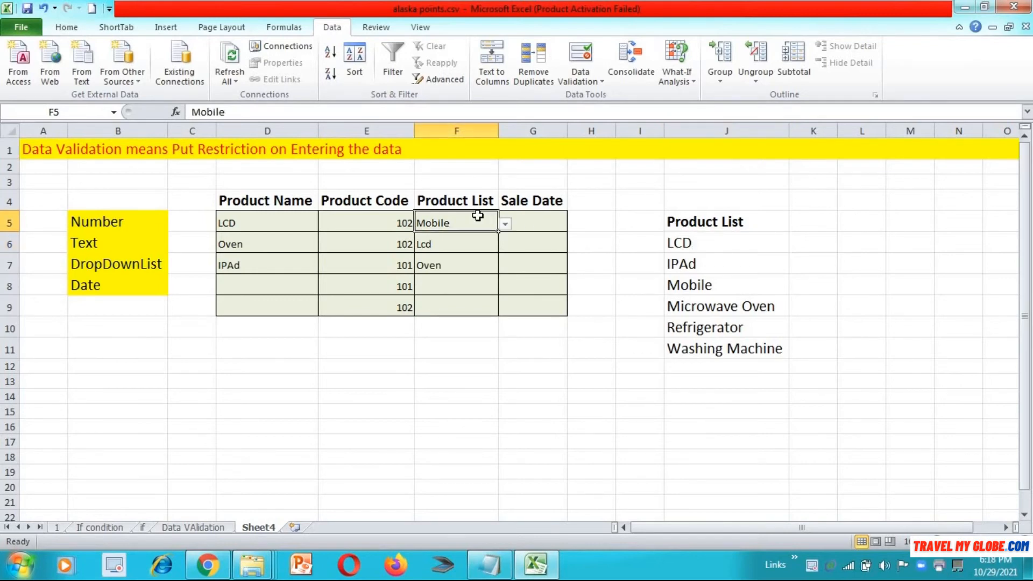
pyautogui.hotkey('shift', 'Down')
pyautogui.hotkey('shift', 'Down')
pyautogui.hotkey('shift', 'Down')
pyautogui.hotkey('shift', 'Down')
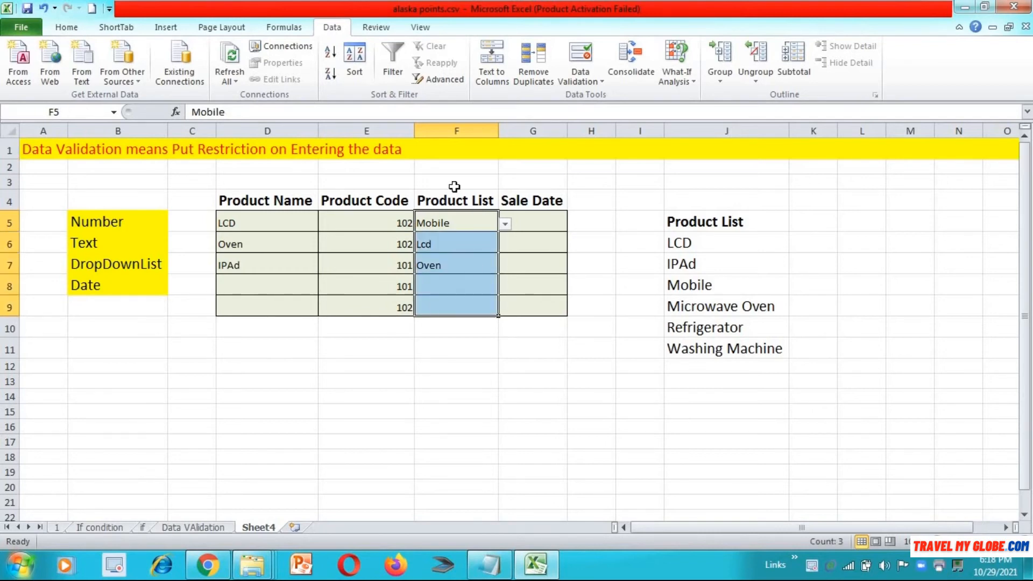
# Step: Replace the typed list source with the range $J$6:$J$11 and apply the rule
pyautogui.click(585, 77)
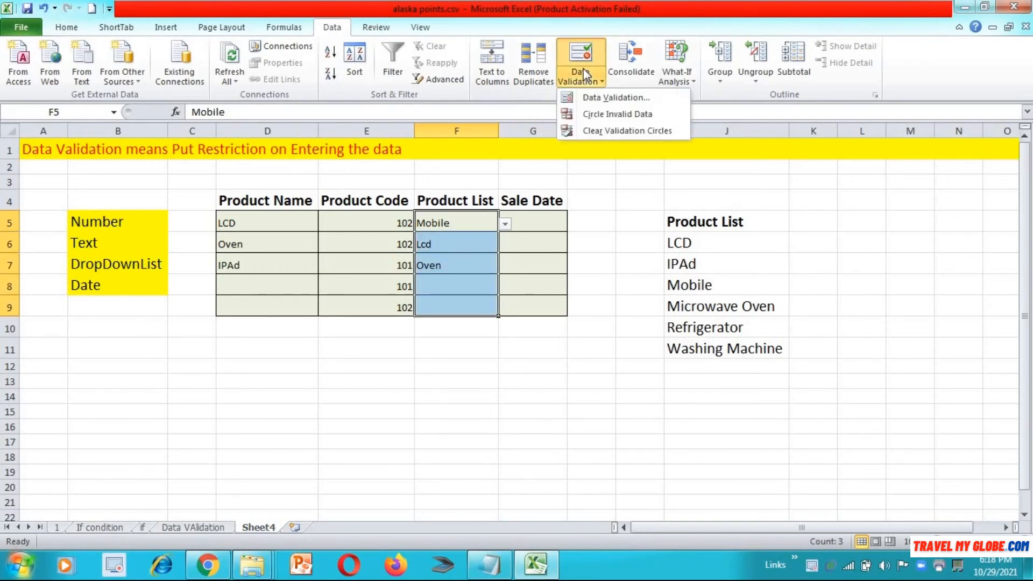
pyautogui.click(592, 97)
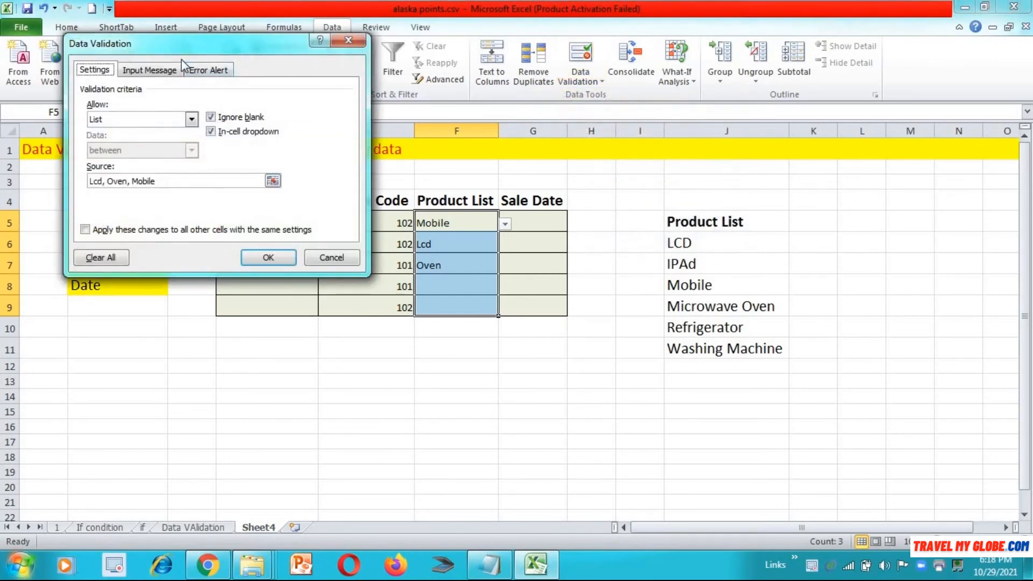
pyautogui.click(179, 183)
pyautogui.press('BackSpace')
pyautogui.press('BackSpace')
pyautogui.press('BackSpace')
pyautogui.press('BackSpace')
pyautogui.press('BackSpace')
pyautogui.press('BackSpace')
pyautogui.press('BackSpace')
pyautogui.press('BackSpace')
pyautogui.press('BackSpace')
pyautogui.press('BackSpace')
pyautogui.press('BackSpace')
pyautogui.press('BackSpace')
pyautogui.press('BackSpace')
pyautogui.press('BackSpace')
pyautogui.press('BackSpace')
pyautogui.press('BackSpace')
pyautogui.press('BackSpace')
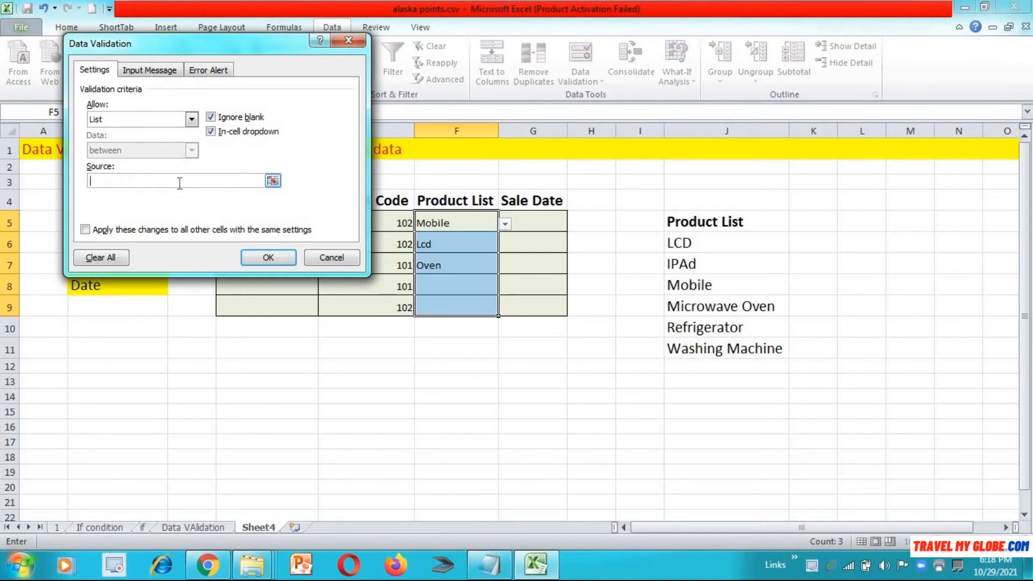
pyautogui.click(273, 181)
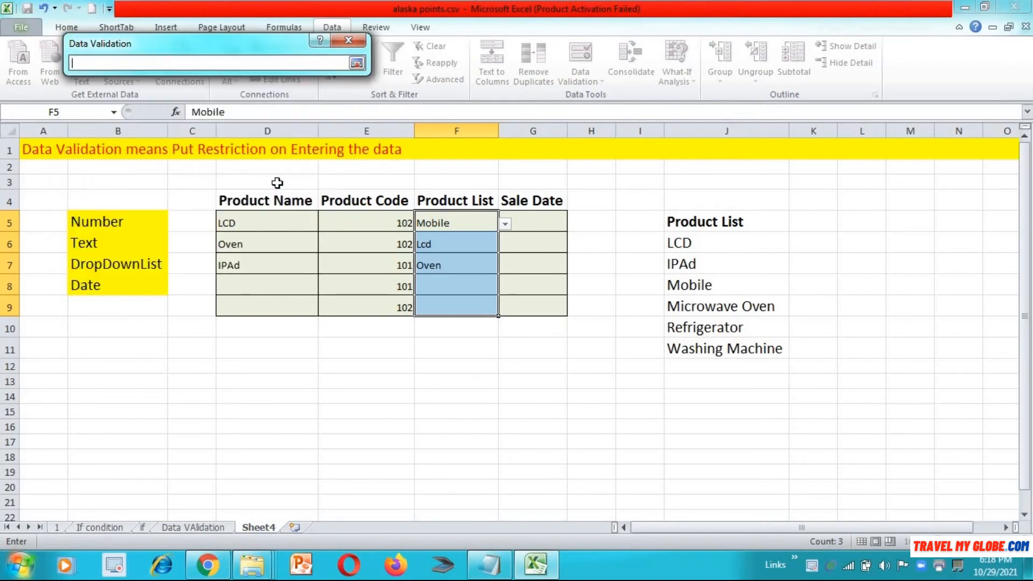
pyautogui.click(694, 244)
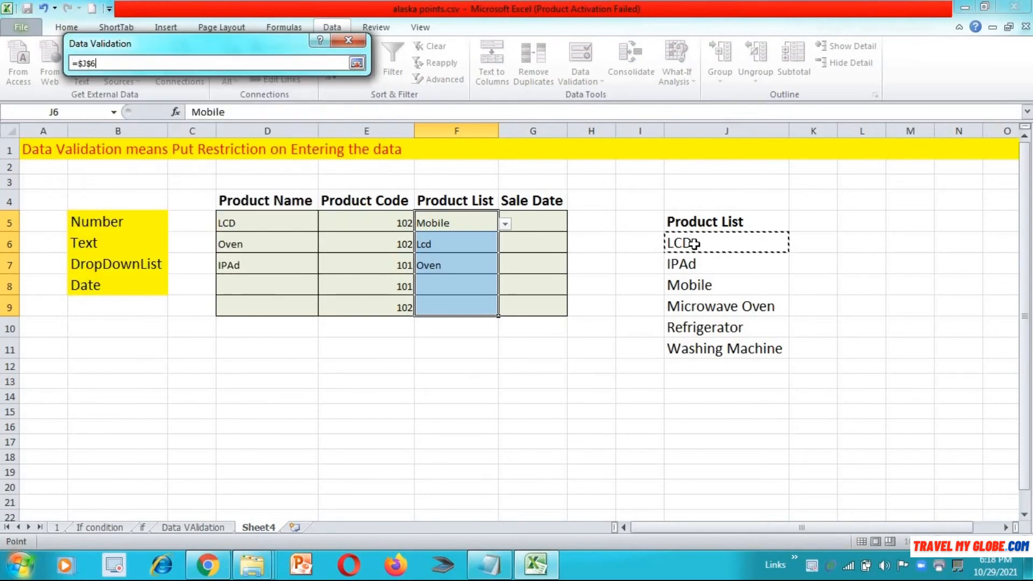
pyautogui.hotkey('shift', 'Down')
pyautogui.hotkey('shift', 'Down')
pyautogui.hotkey('shift', 'Down')
pyautogui.hotkey('shift', 'Down')
pyautogui.hotkey('shift', 'Down')
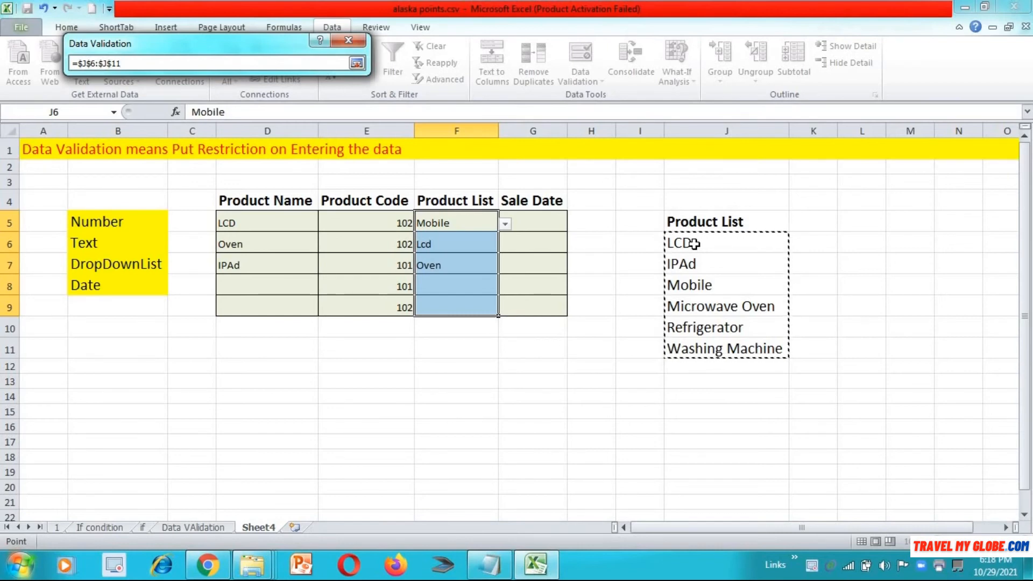
pyautogui.click(356, 63)
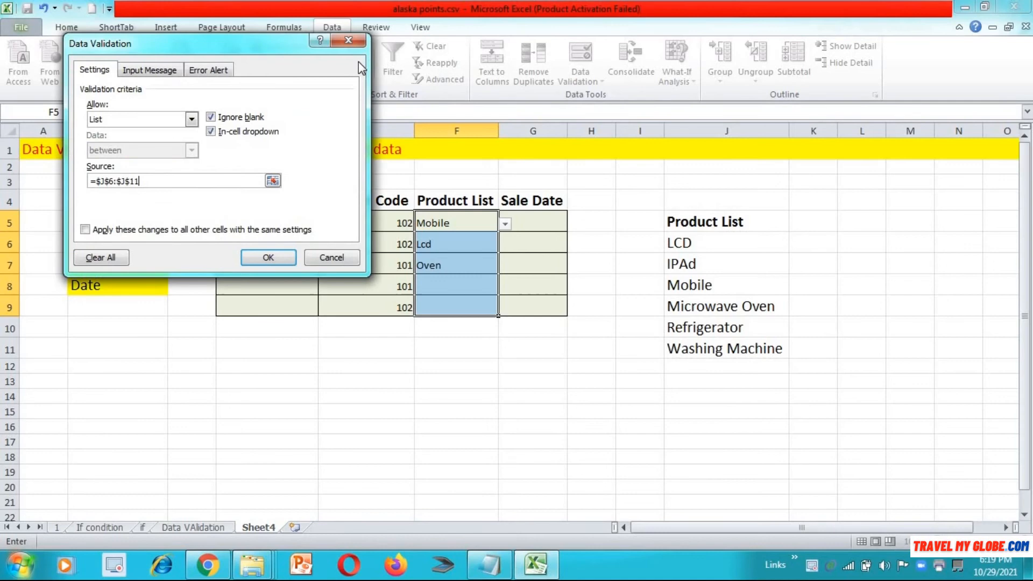
pyautogui.click(268, 257)
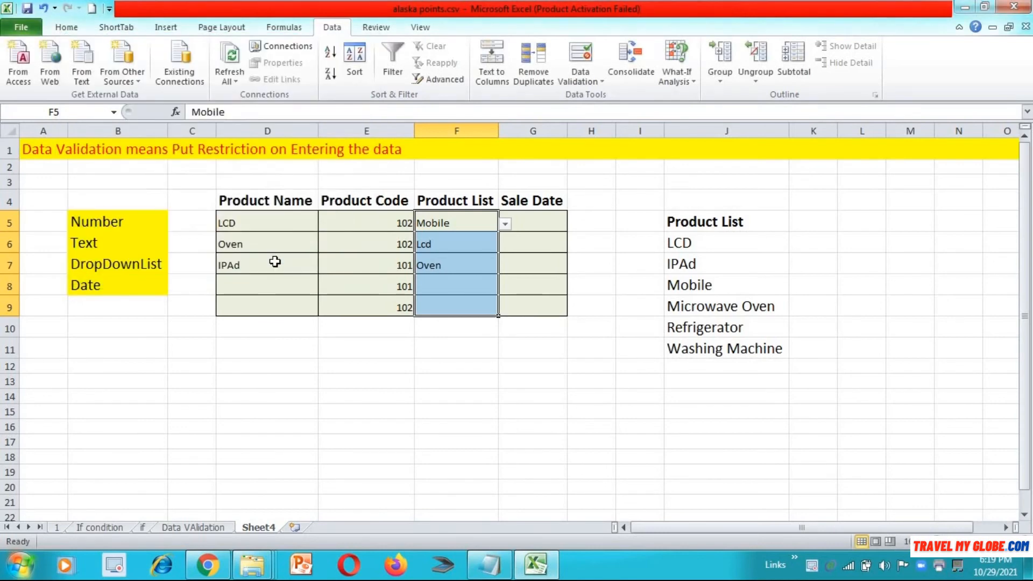
pyautogui.click(506, 224)
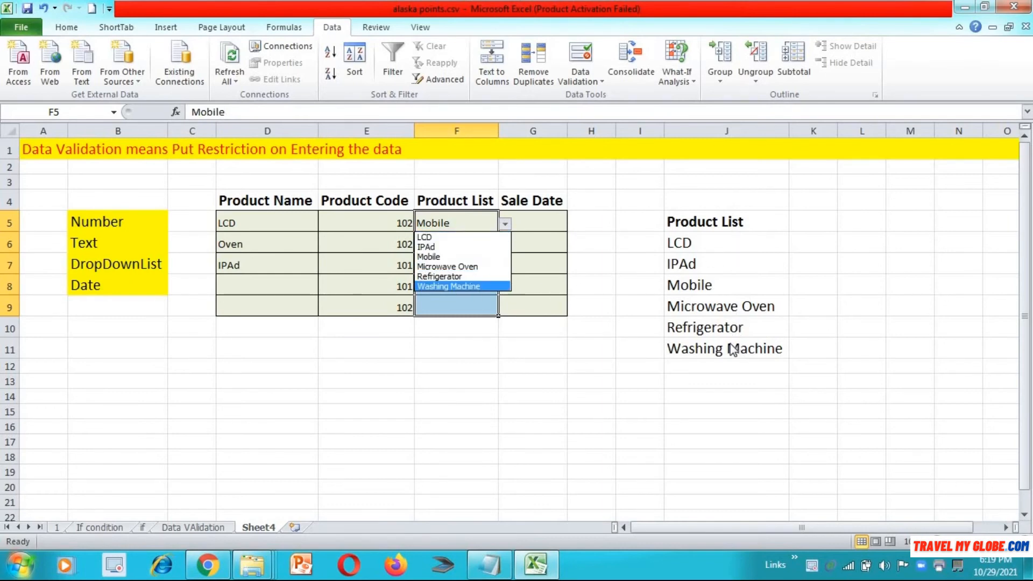
pyautogui.click(724, 223)
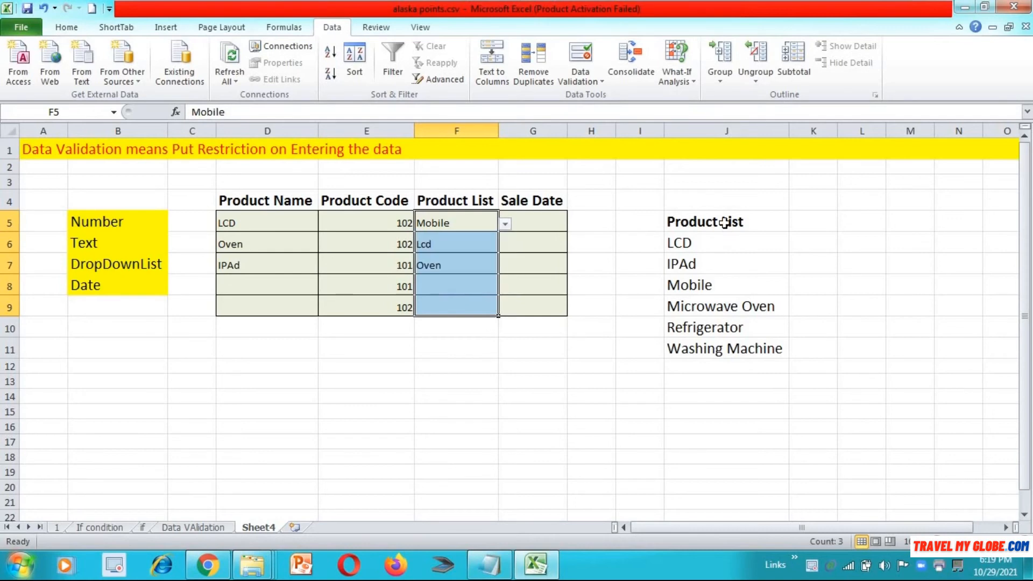
pyautogui.click(725, 223)
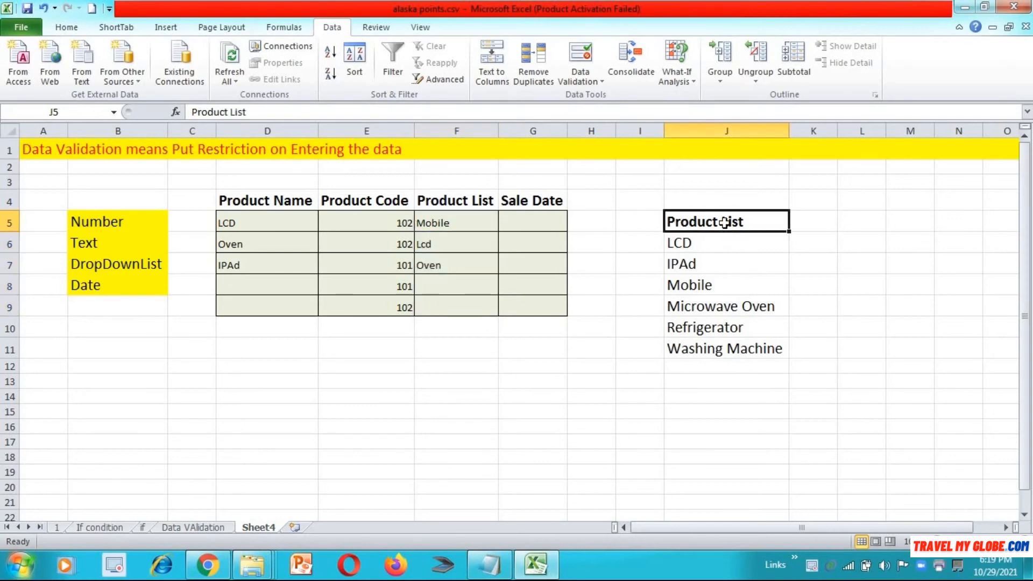
pyautogui.hotkey('shift', 'Down')
pyautogui.hotkey('shift', 'Down')
pyautogui.hotkey('shift', 'Down')
pyautogui.hotkey('shift', 'Down')
pyautogui.hotkey('shift', 'Down')
pyautogui.hotkey('shift', 'Down')
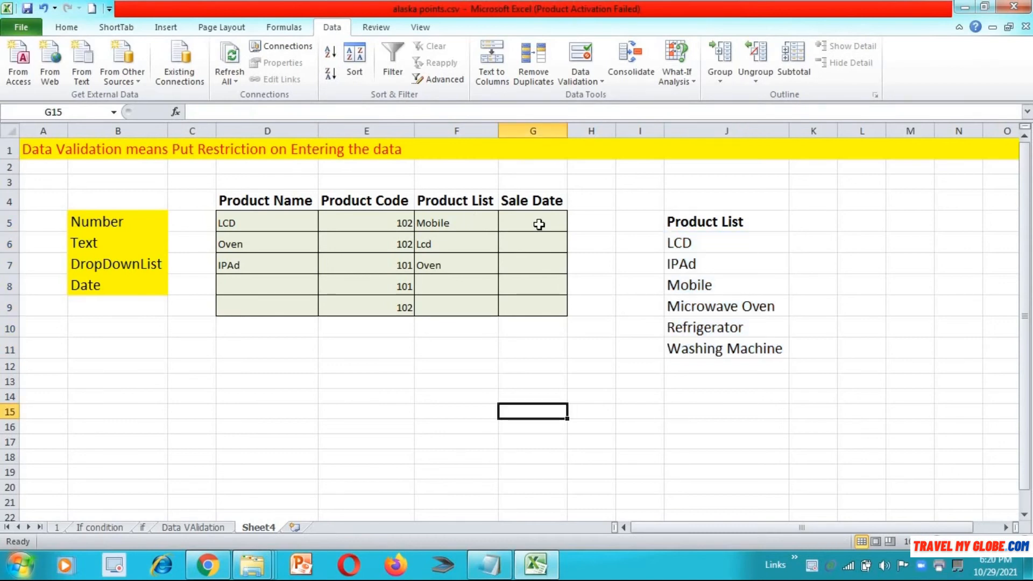
pyautogui.click(538, 224)
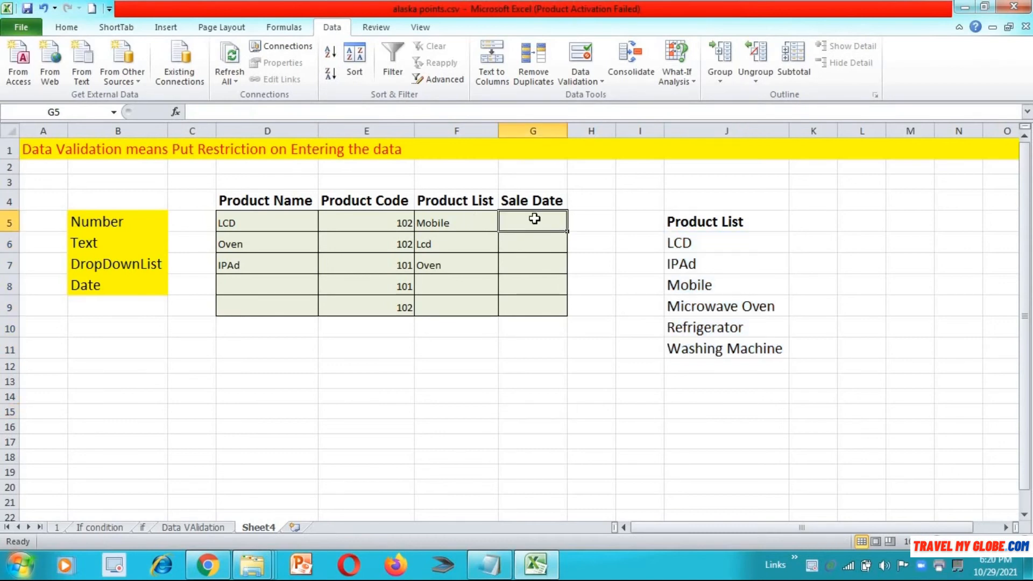
pyautogui.hotkey('shift', 'Down')
pyautogui.hotkey('shift', 'Down')
pyautogui.hotkey('shift', 'Down')
pyautogui.hotkey('shift', 'Down')
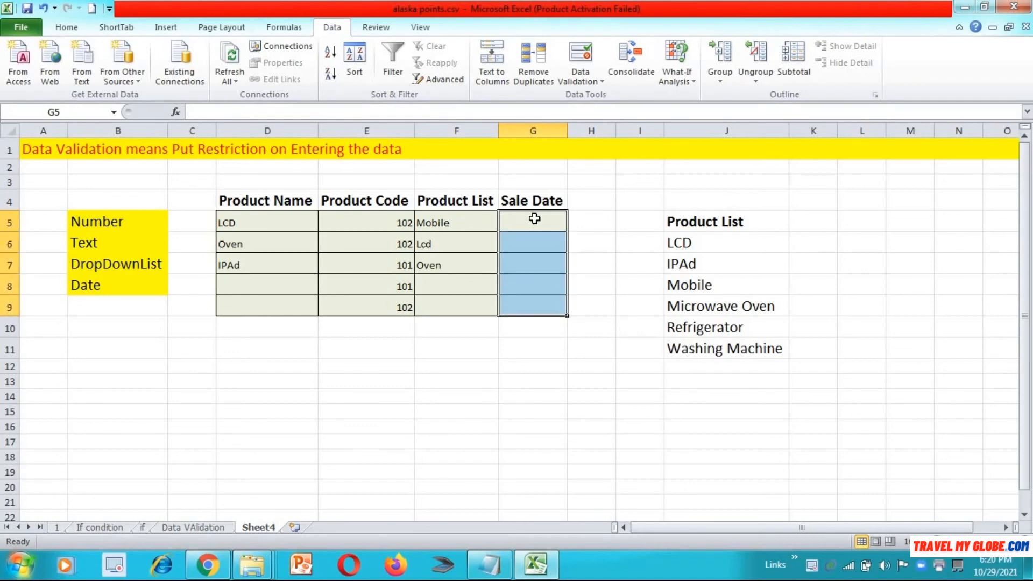
# Step: Start a Data Validation rule on G5:G9 allowing Dates with the condition 'equal to'
pyautogui.click(580, 78)
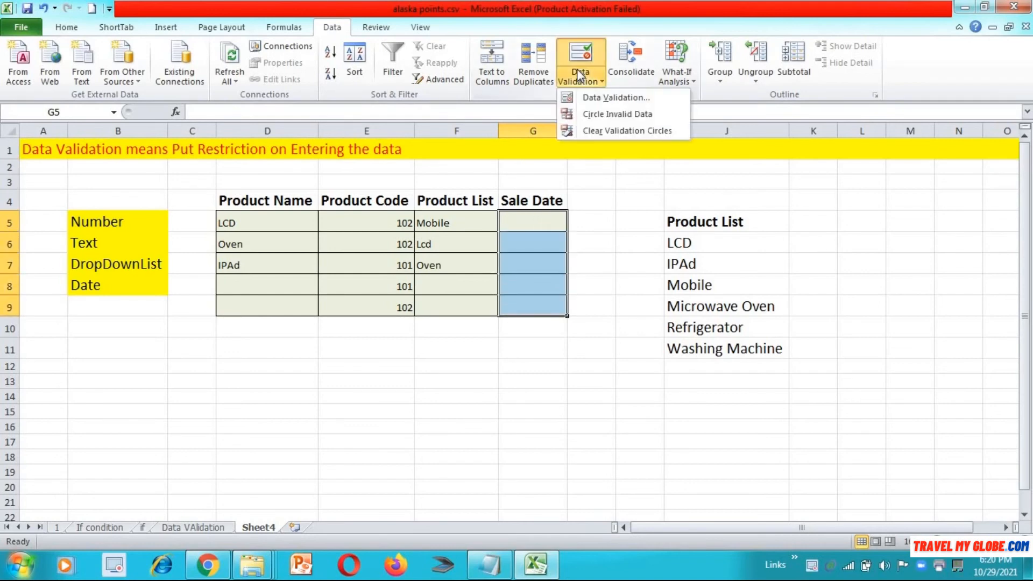
pyautogui.click(600, 99)
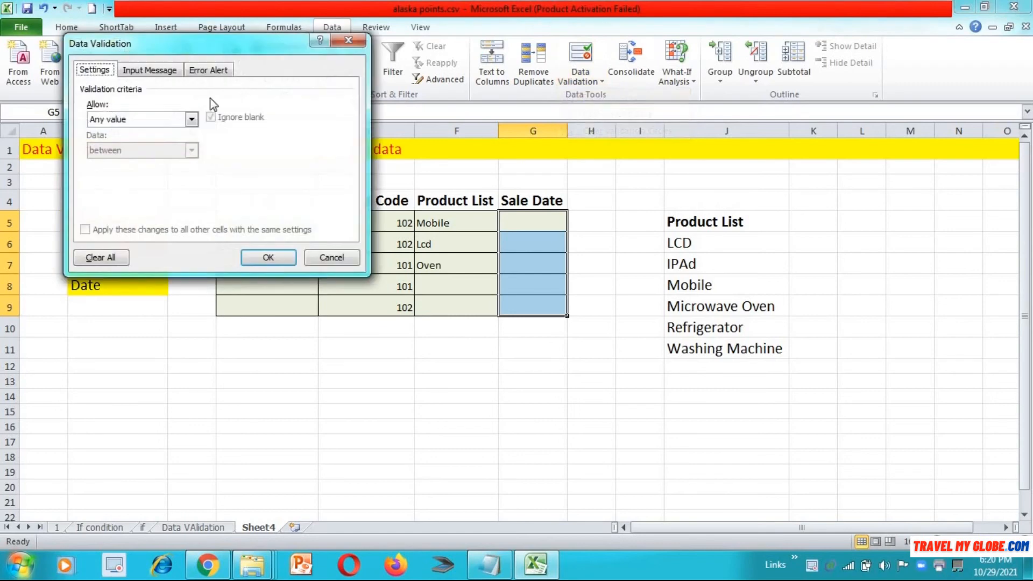
pyautogui.click(193, 119)
pyautogui.click(165, 172)
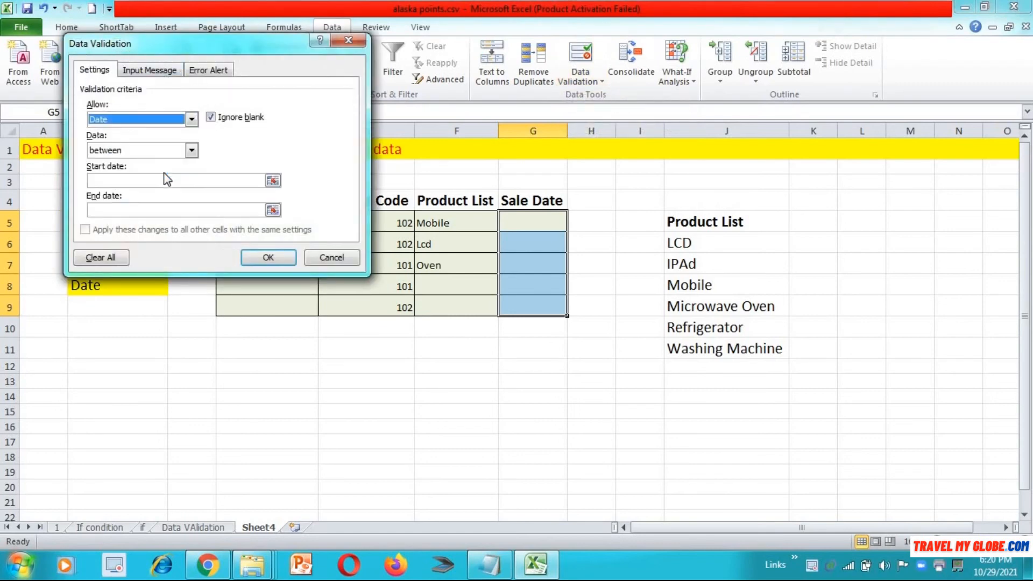
pyautogui.click(192, 150)
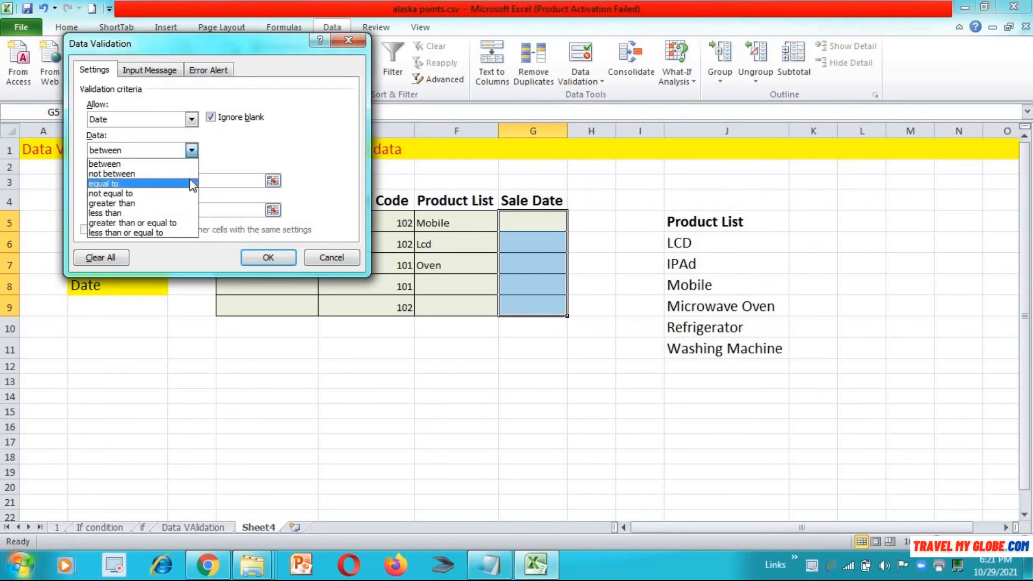
pyautogui.click(191, 174)
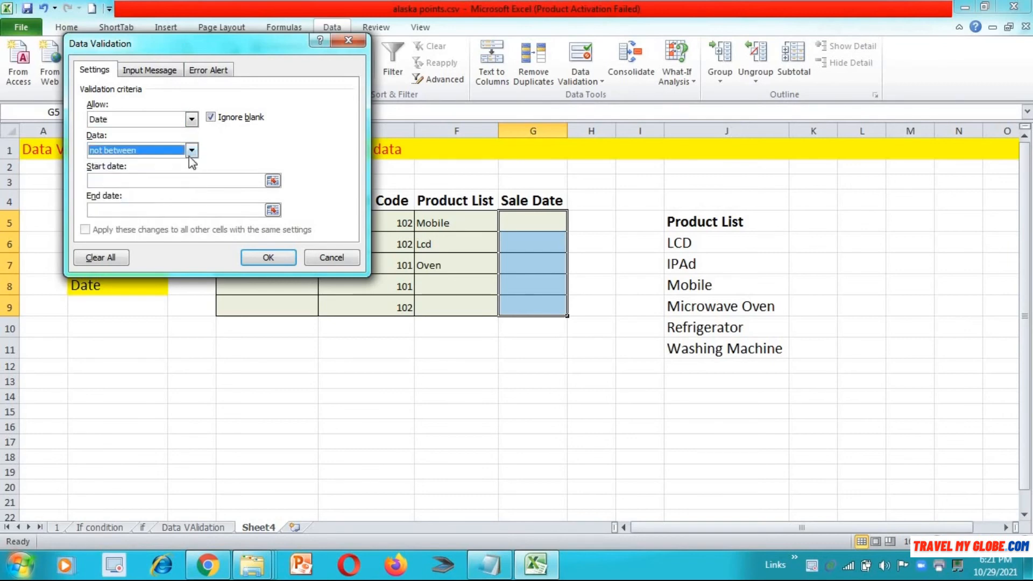
pyautogui.click(191, 151)
pyautogui.click(187, 181)
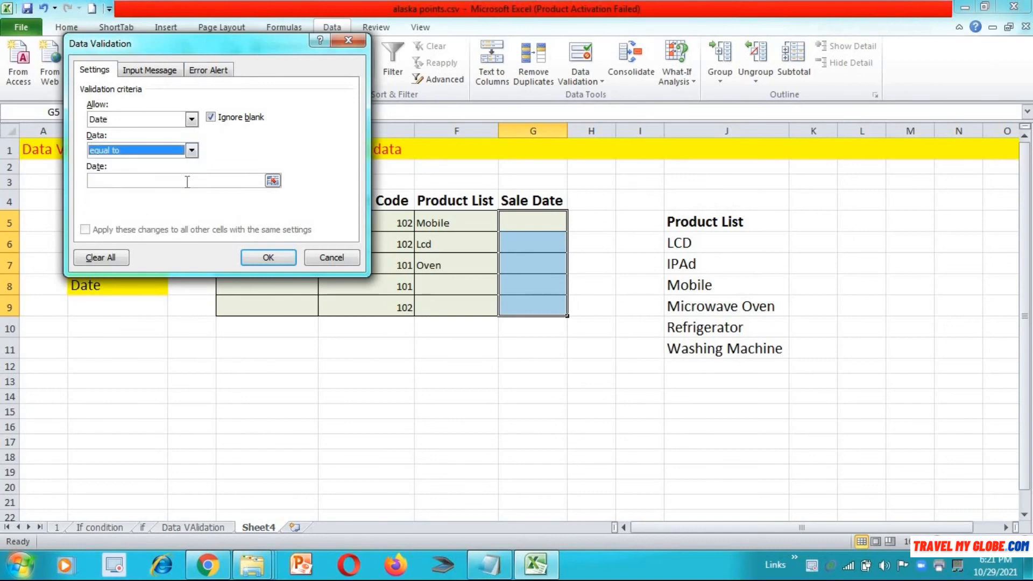
# Step: Replace the rejected date 31.3.2021 with 1/3/2021 as the only allowed date and apply the rule
pyautogui.click(187, 181)
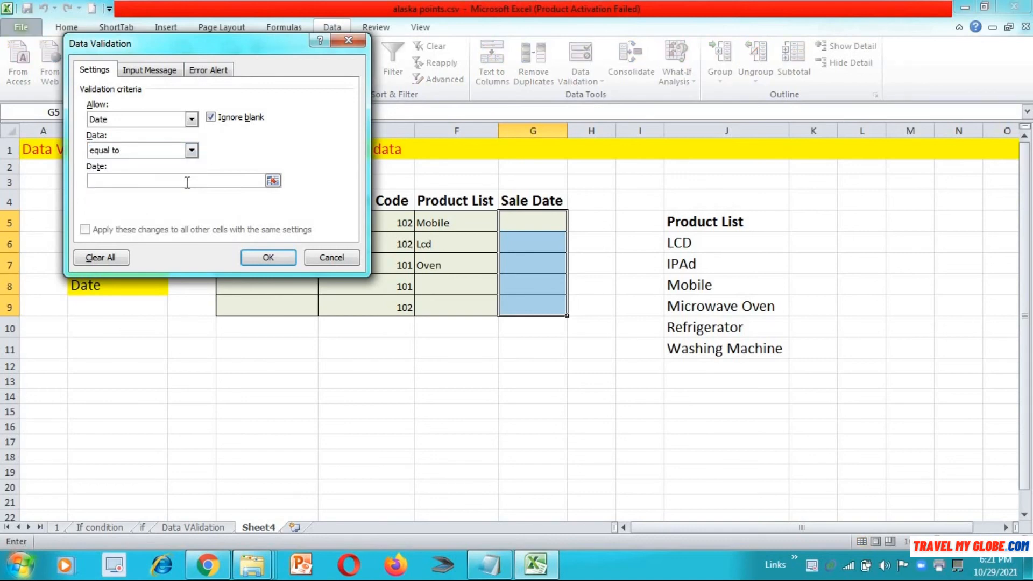
pyautogui.write('31.3.2021')
pyautogui.click(267, 258)
pyautogui.click(518, 320)
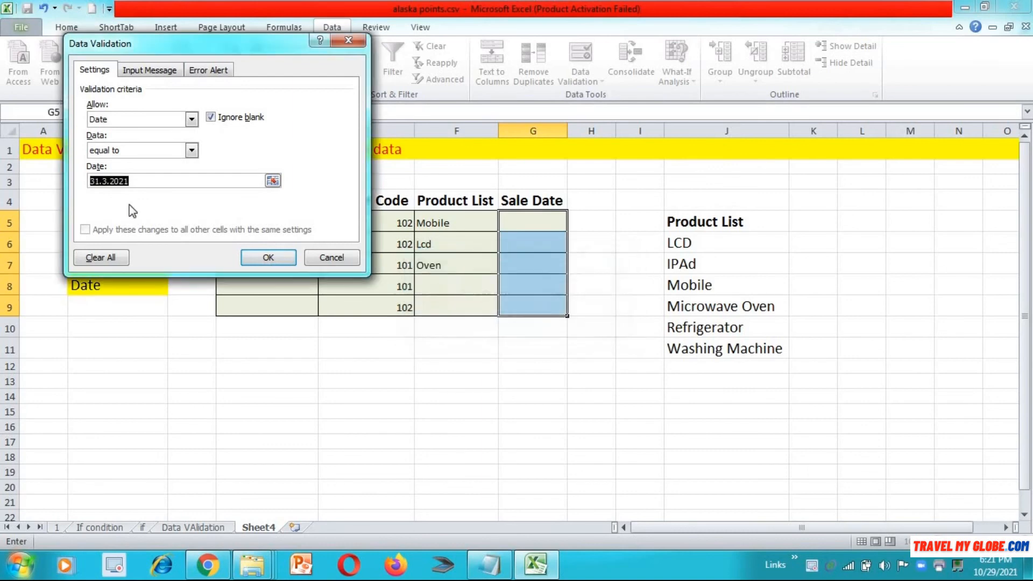
pyautogui.press('Left')
pyautogui.press('Left')
pyautogui.press('Left')
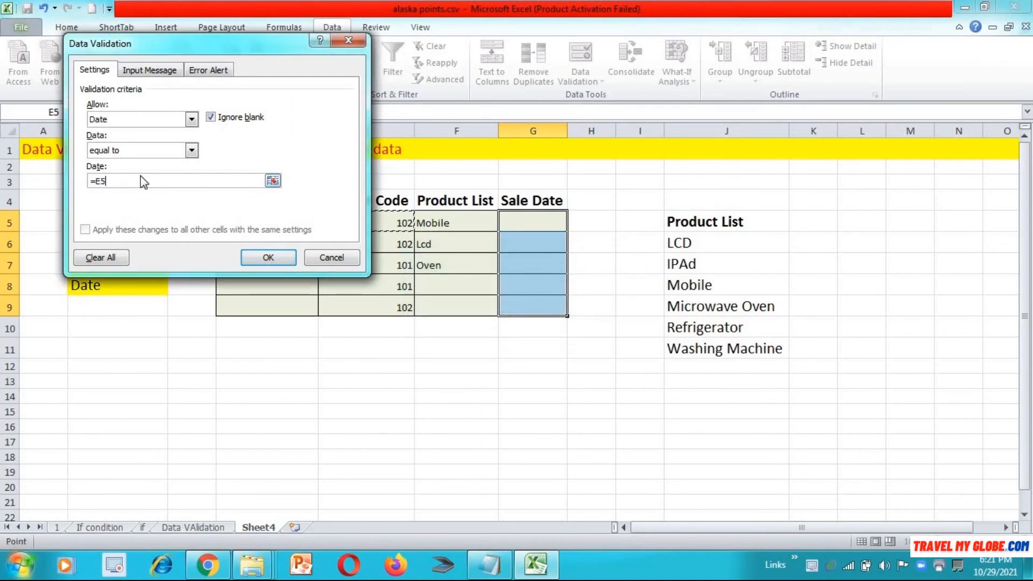
pyautogui.press('BackSpace')
pyautogui.press('BackSpace')
pyautogui.press('BackSpace')
pyautogui.write('1/3/2021')
pyautogui.click(282, 260)
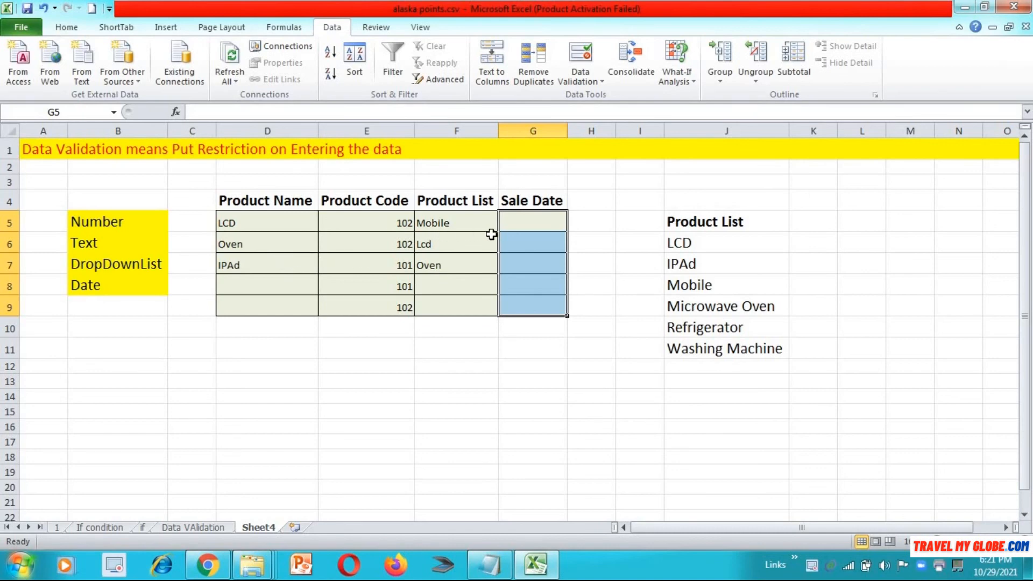
# Step: Enter 1/2/2020 in G5 and confirm the rule rejects it on two tries
pyautogui.click(520, 223)
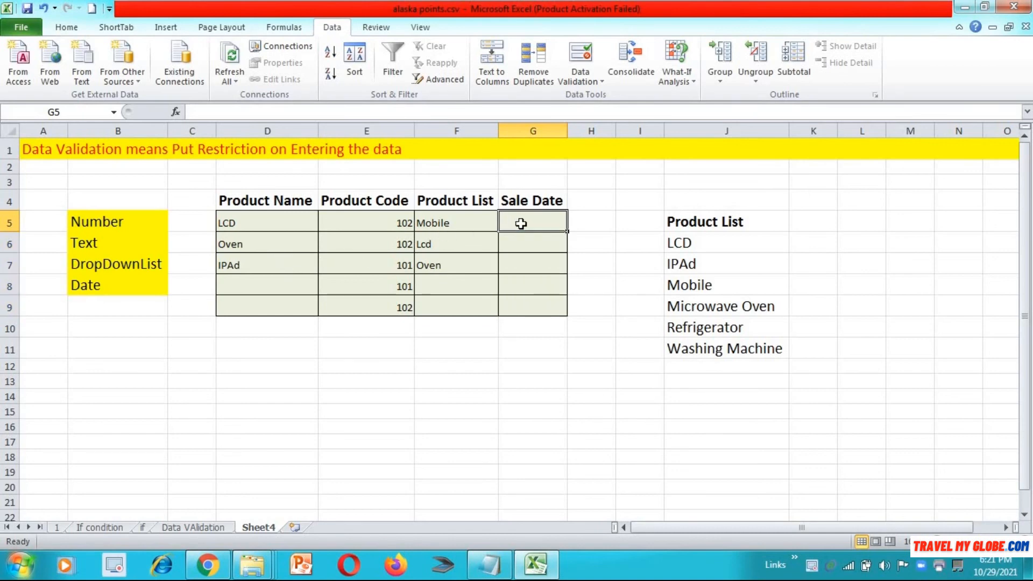
pyautogui.write('1')
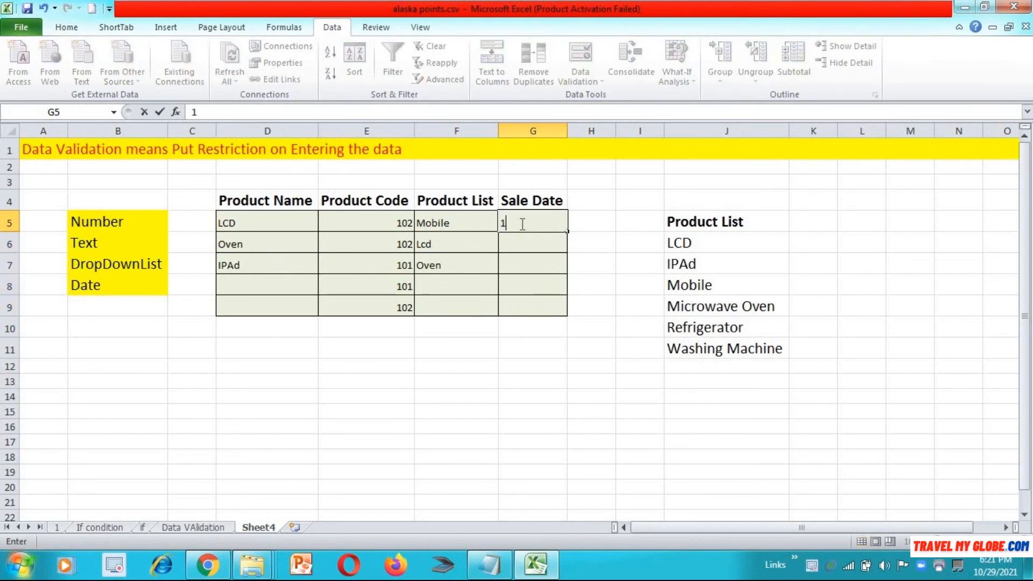
pyautogui.write('/2/2020')
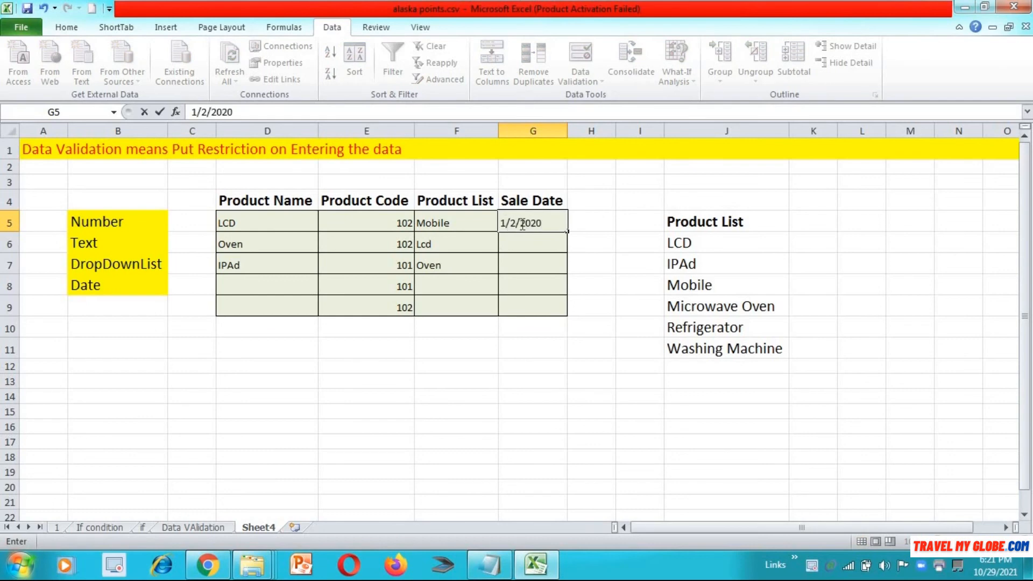
pyautogui.press('Return')
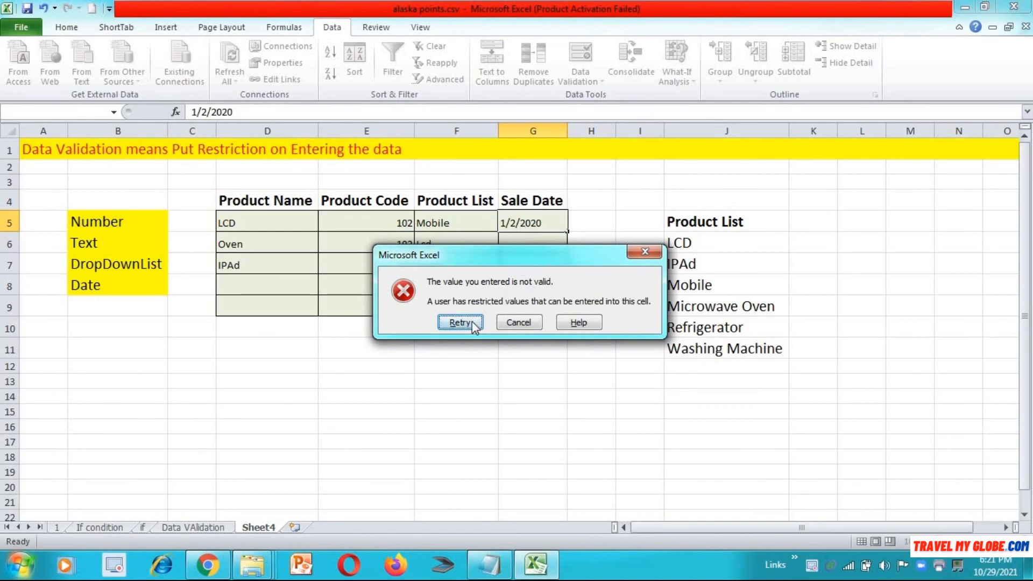
pyautogui.click(461, 322)
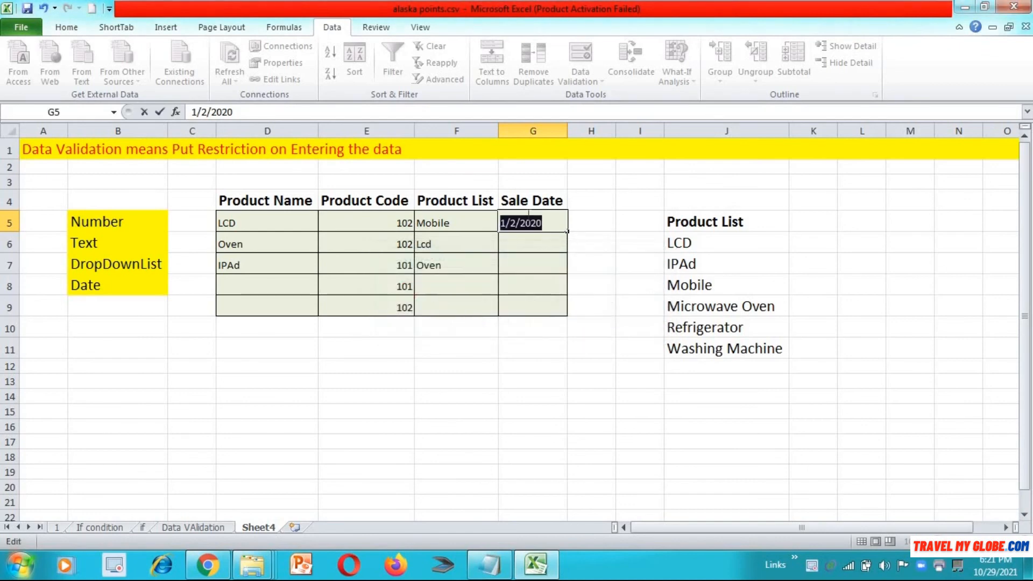
pyautogui.press('Return')
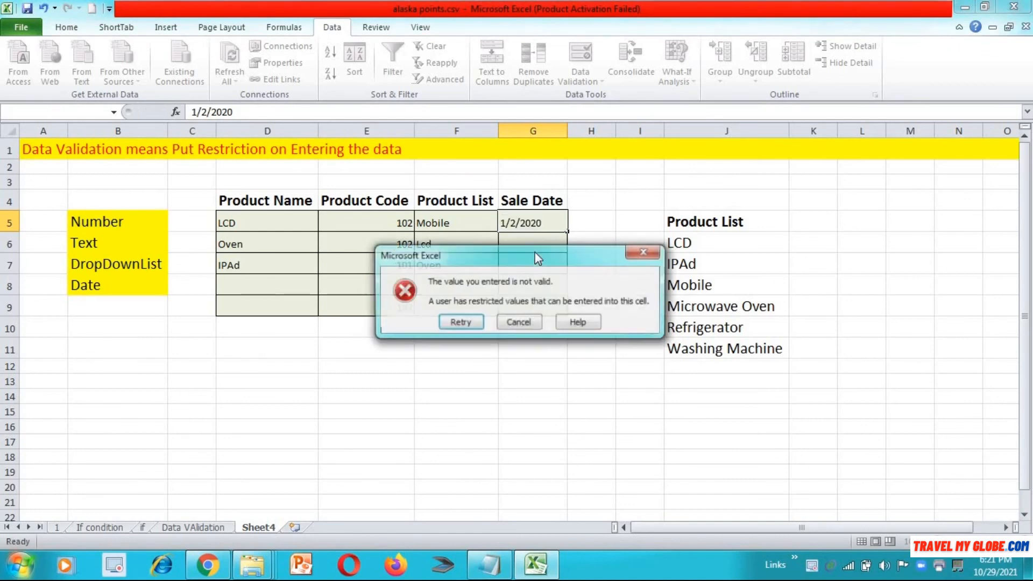
pyautogui.click(465, 326)
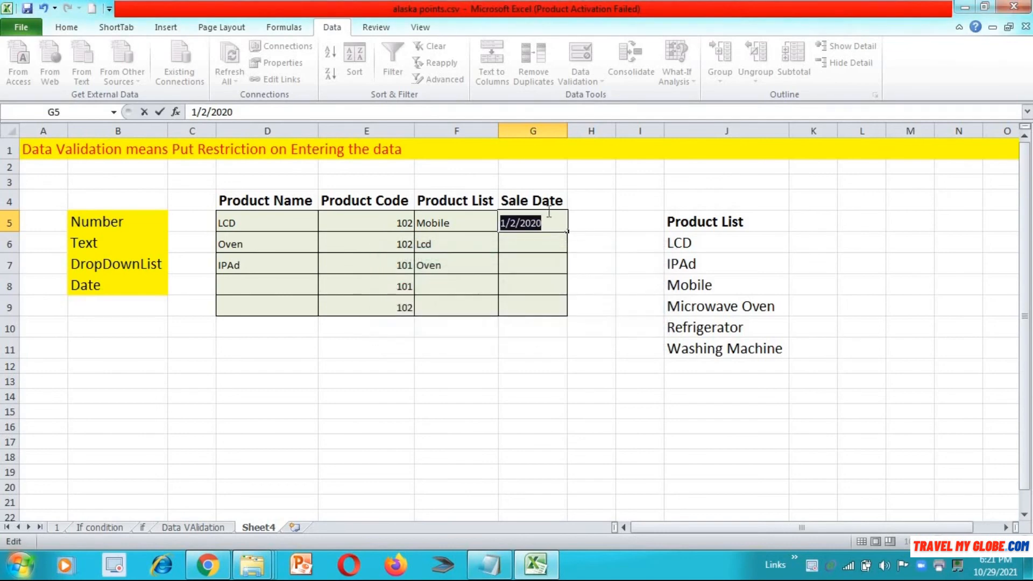
pyautogui.click(554, 222)
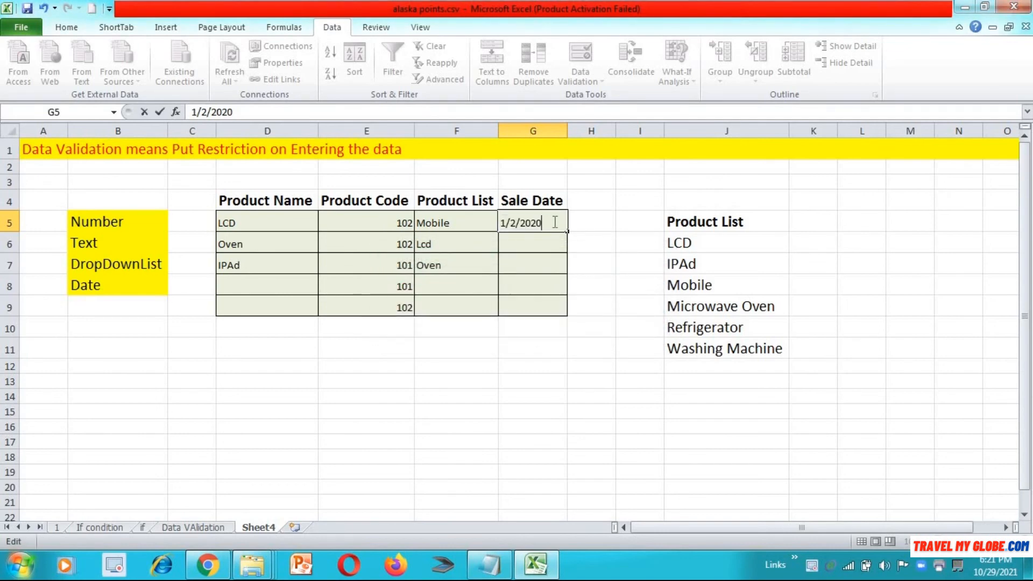